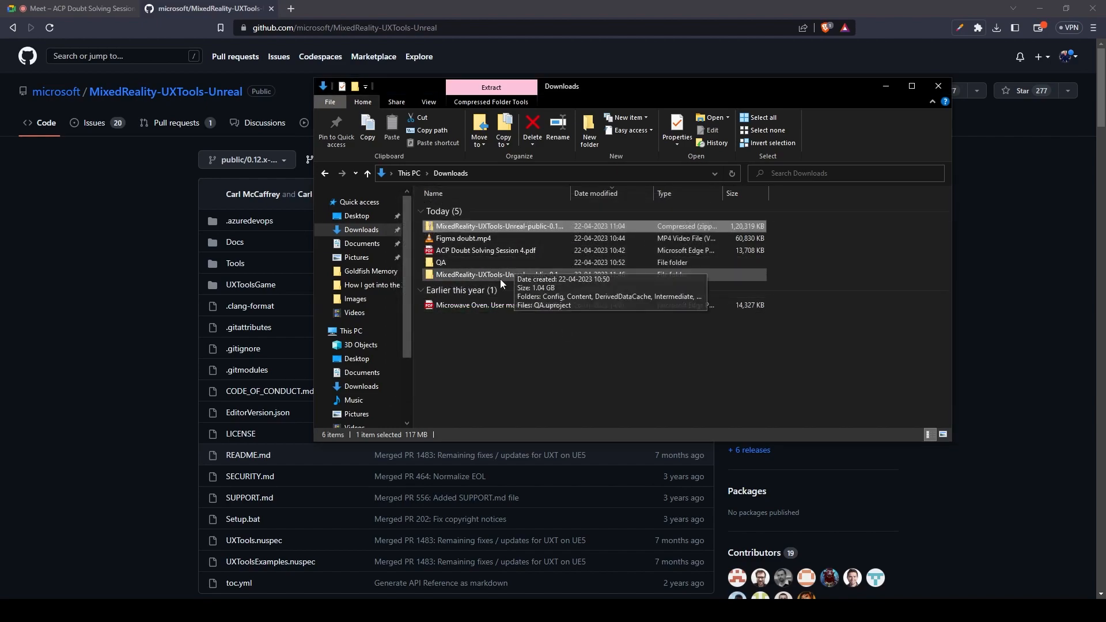
Copy the UXToolsGame folder from the extracted MixedReality-UXTools-Unreal-public-0.12.x-UE5.0 folder into Downloads
click(451, 179)
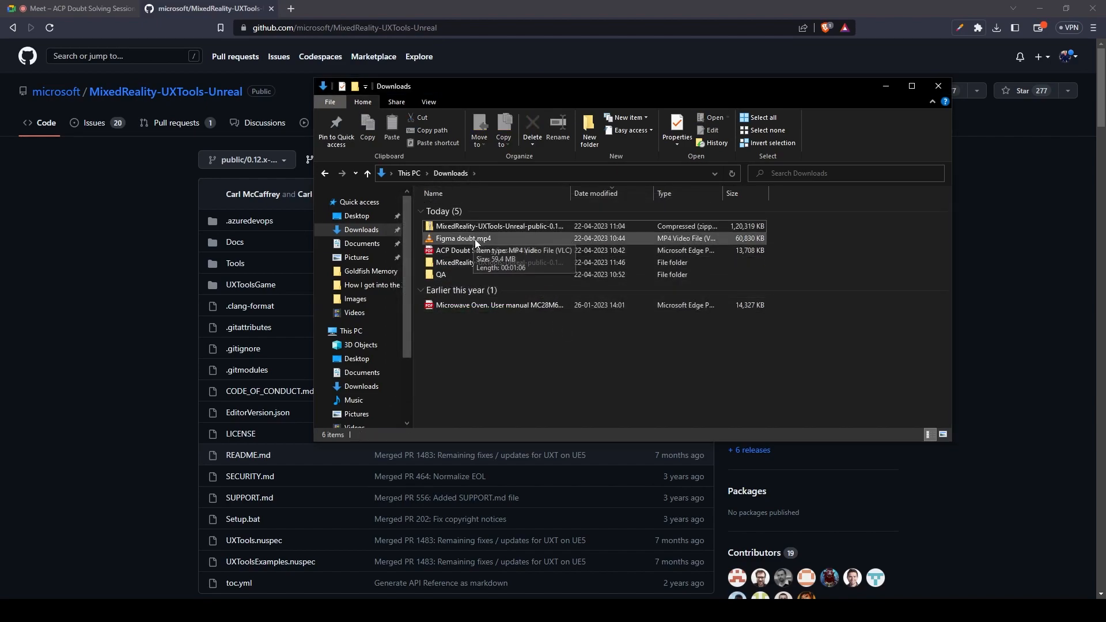
double_click(478, 263)
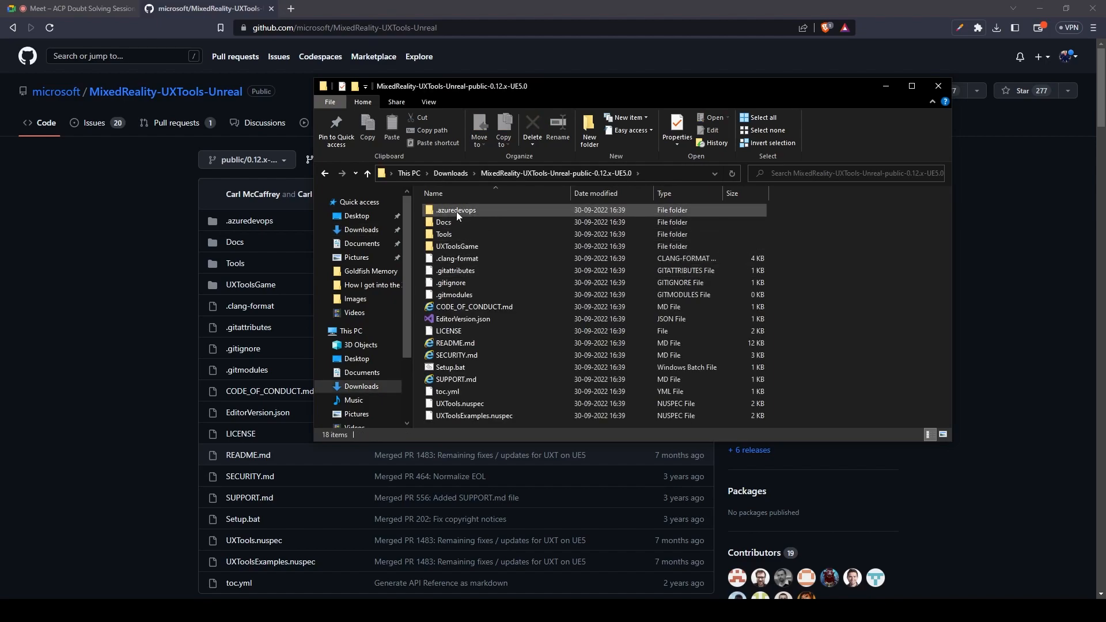
click(469, 248)
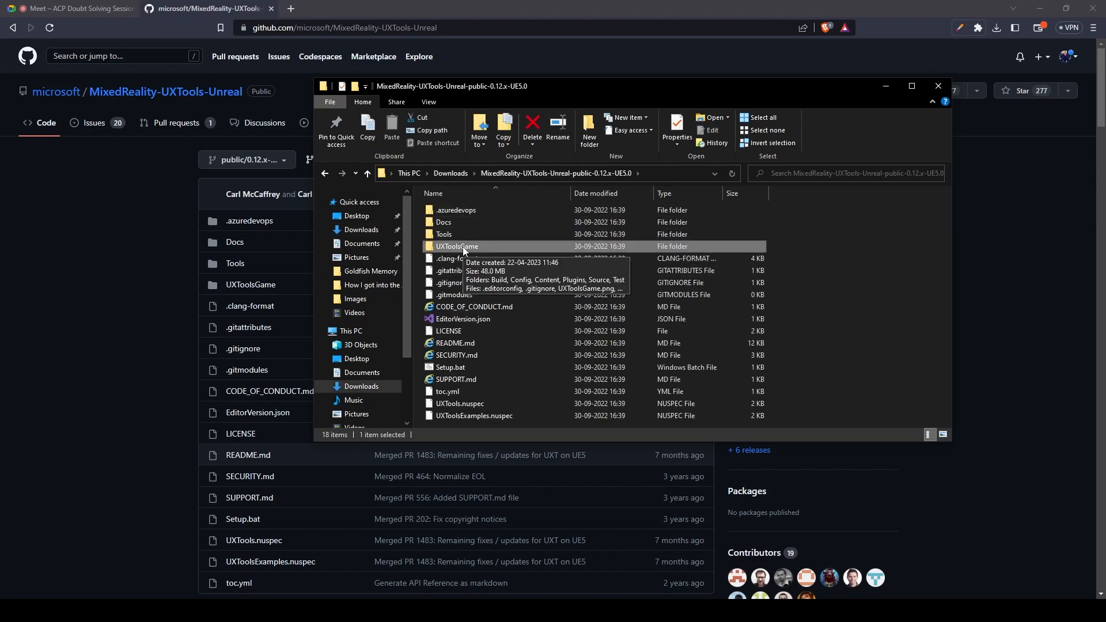
click(449, 174)
click(485, 377)
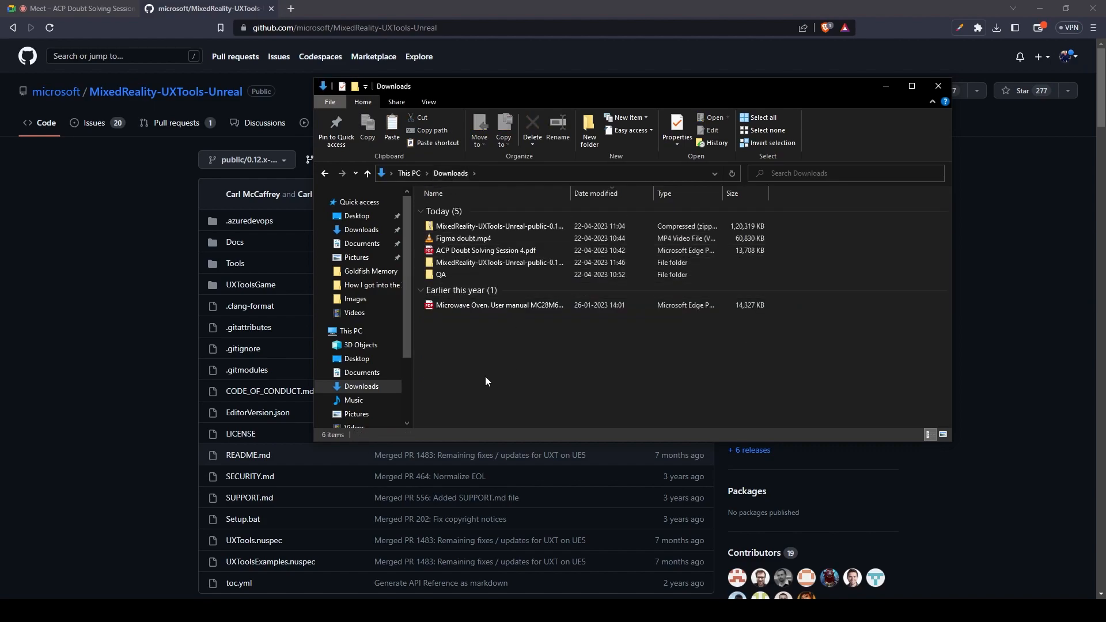
key(ctrl+v)
Open the copied UXToolsGame folder in Downloads and generate Visual Studio project files for UXToolsGame.uproject
click(474, 275)
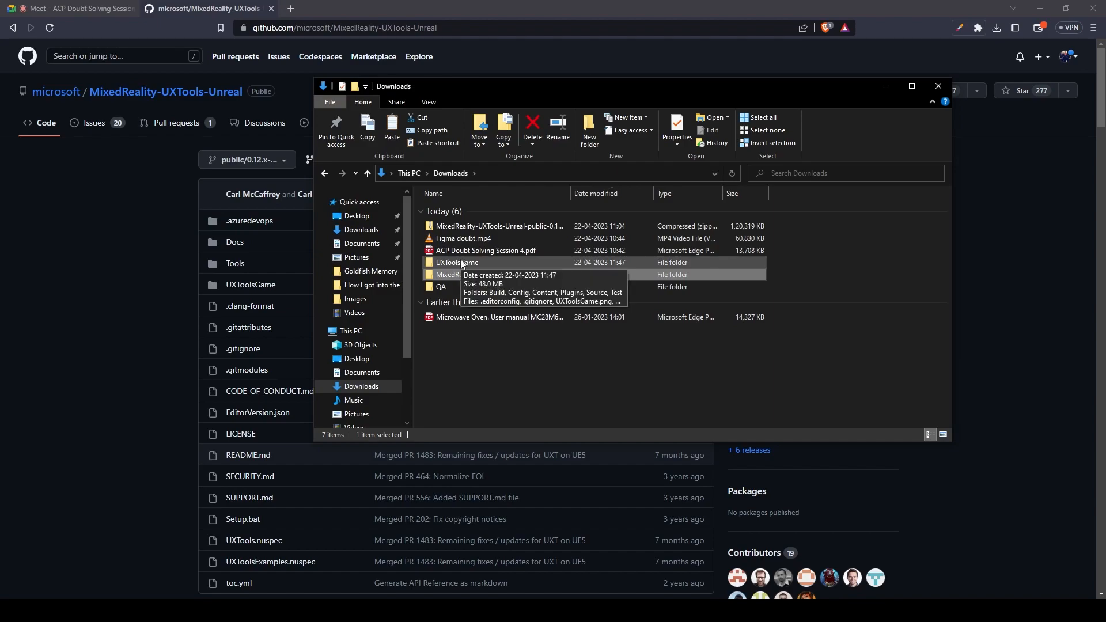
click(460, 263)
double_click(469, 262)
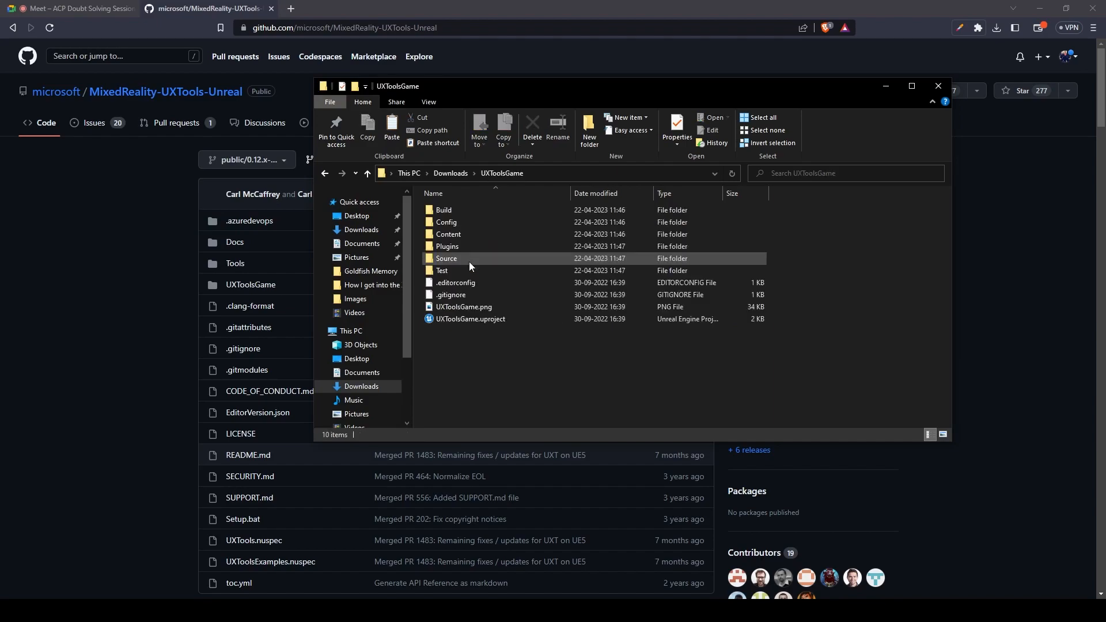
click(468, 321)
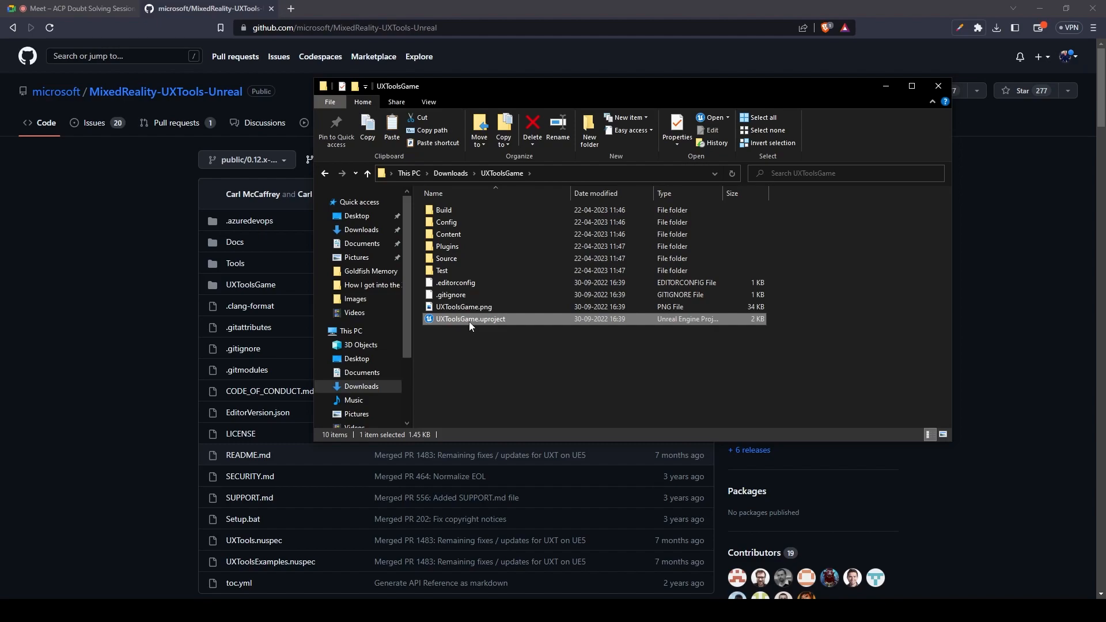
right_click(469, 321)
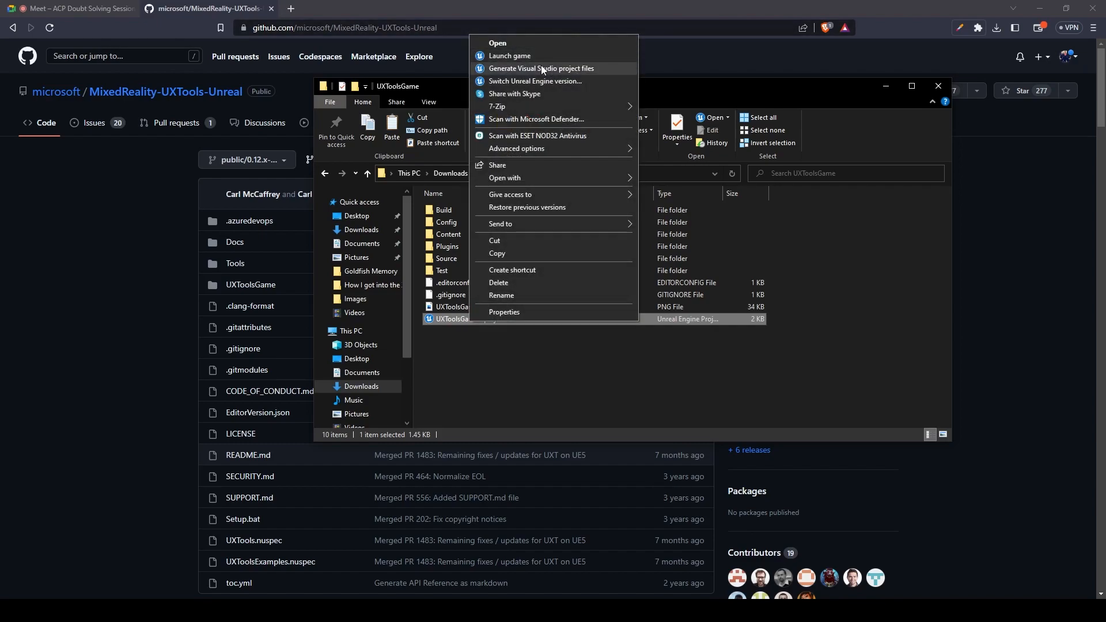
click(578, 69)
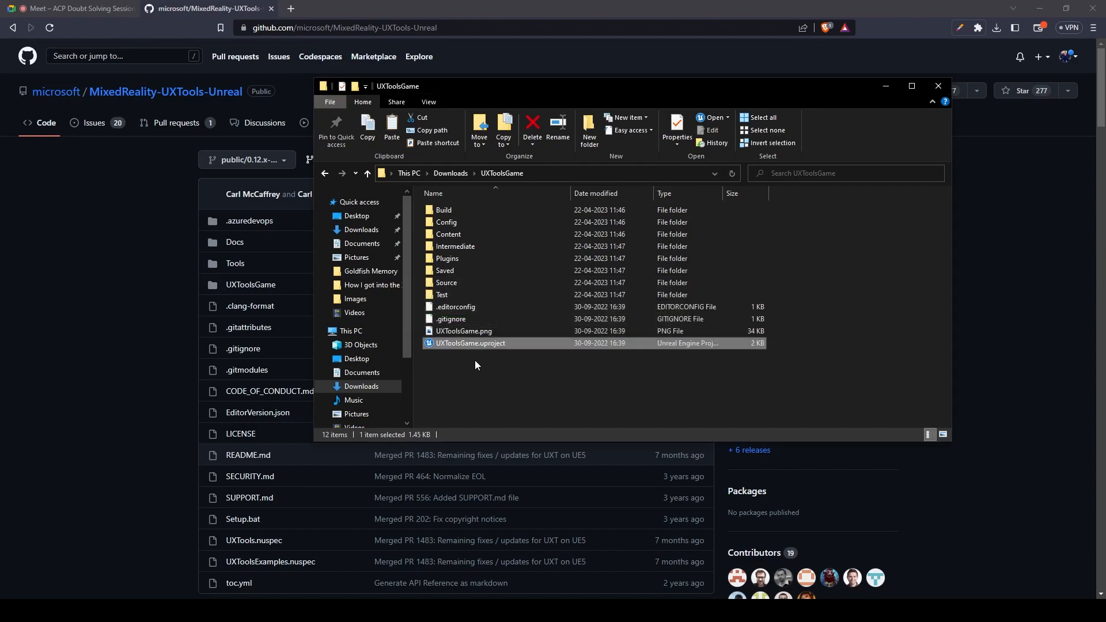
Open UXToolsGame.sln in Visual Studio, dismissing the loading notification, and select the UXToolsGame project in the solution
click(492, 404)
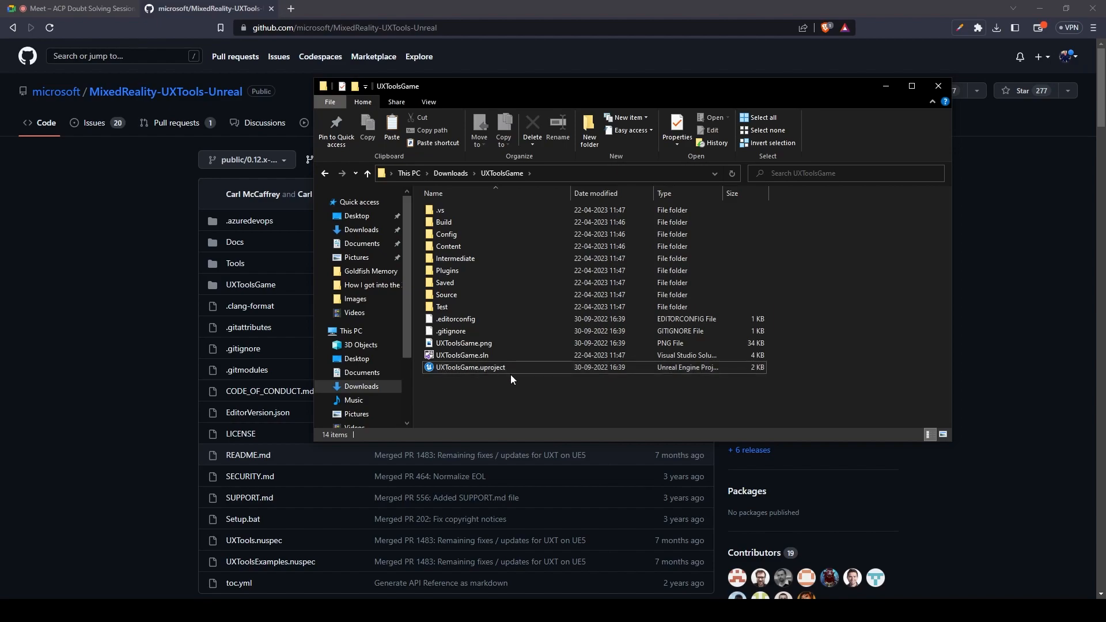
click(459, 210)
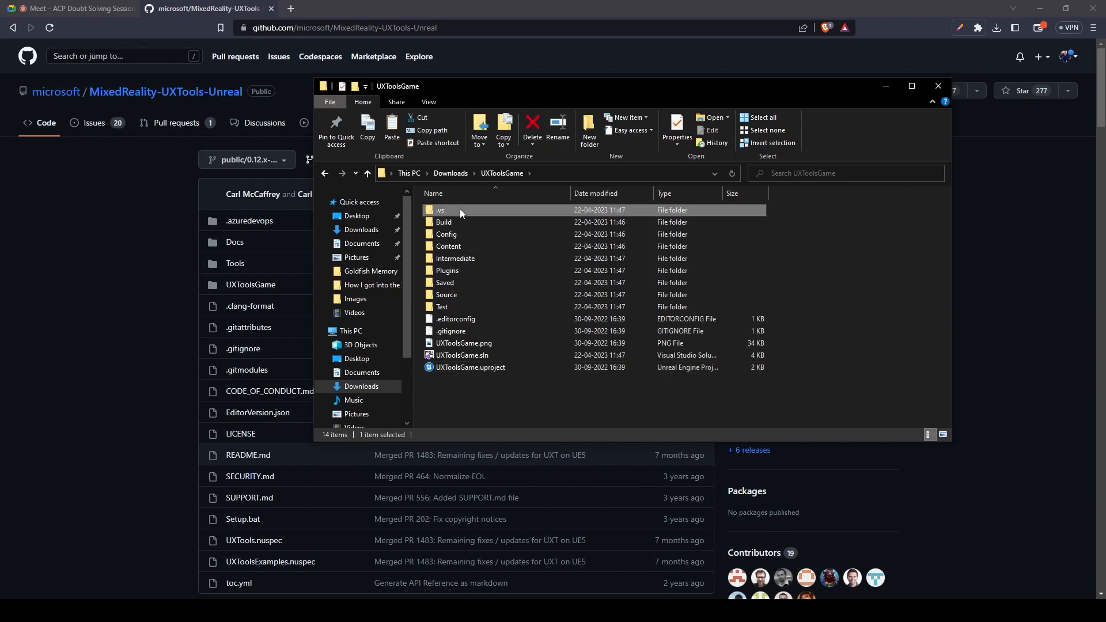
click(470, 259)
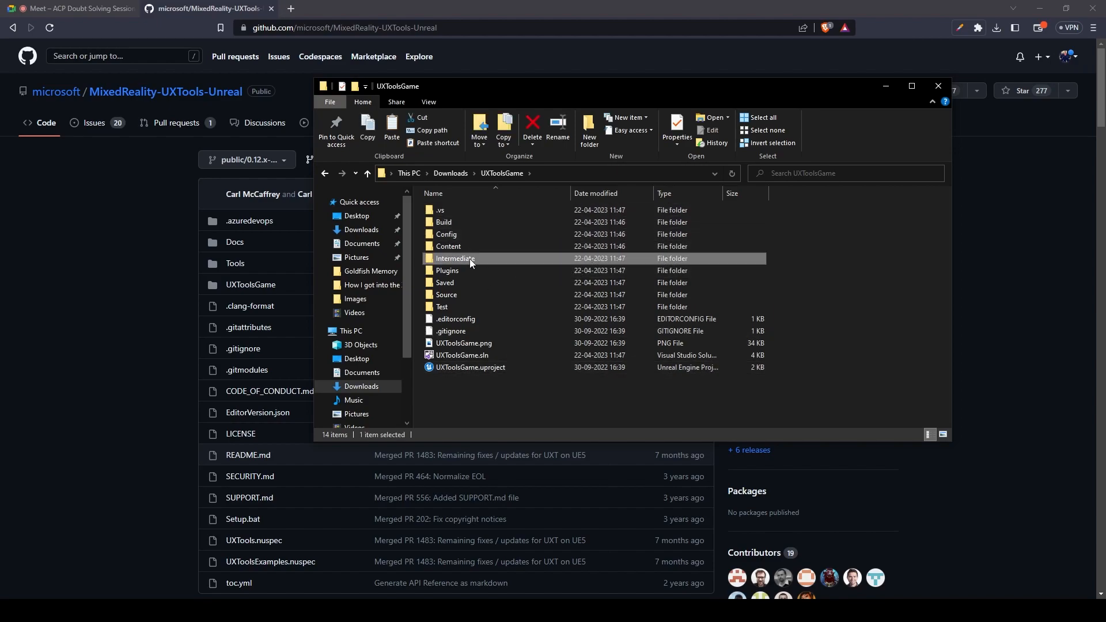
click(499, 418)
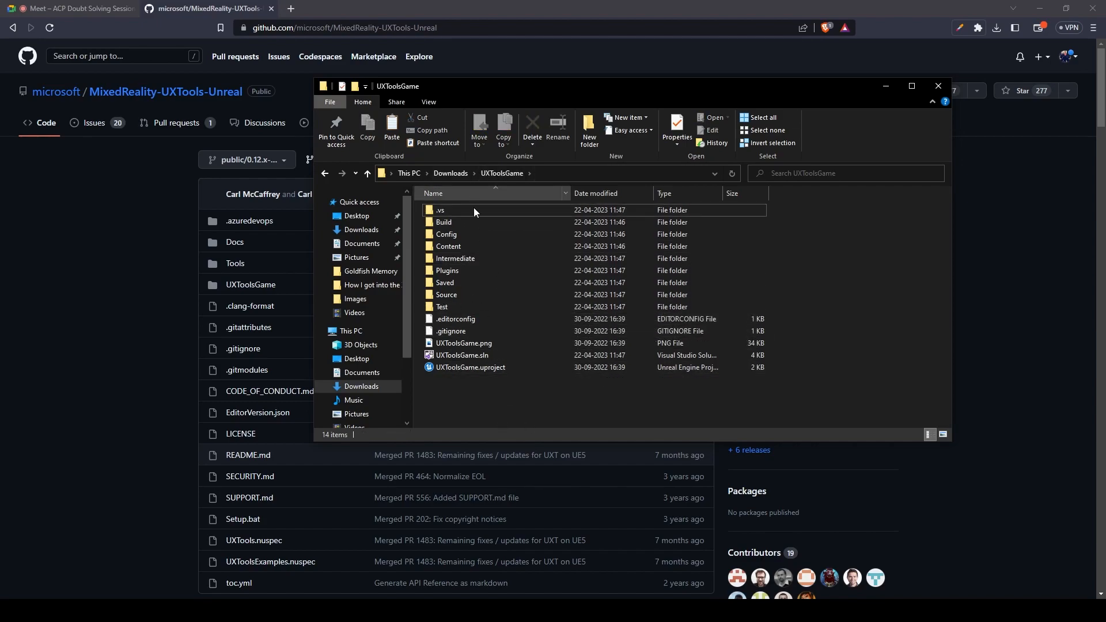
click(455, 356)
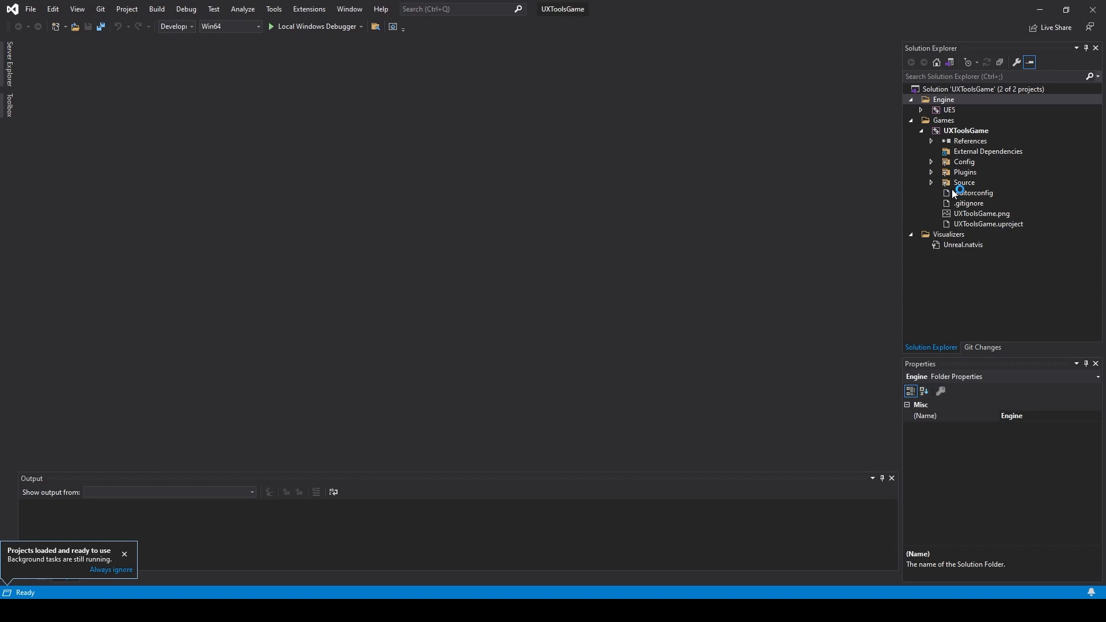
click(124, 554)
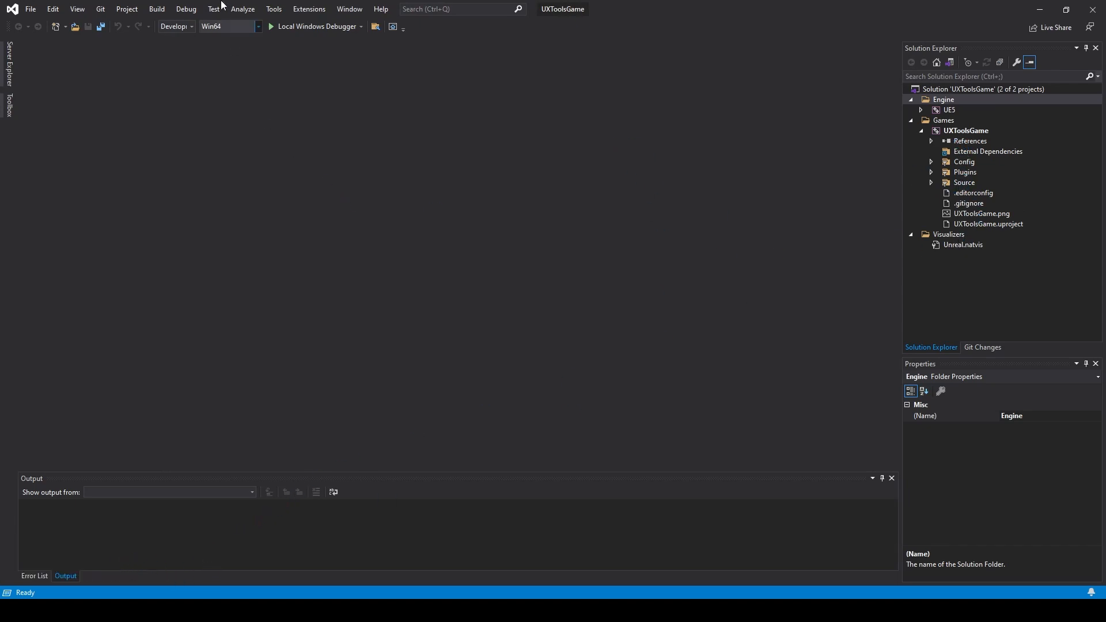
click(967, 131)
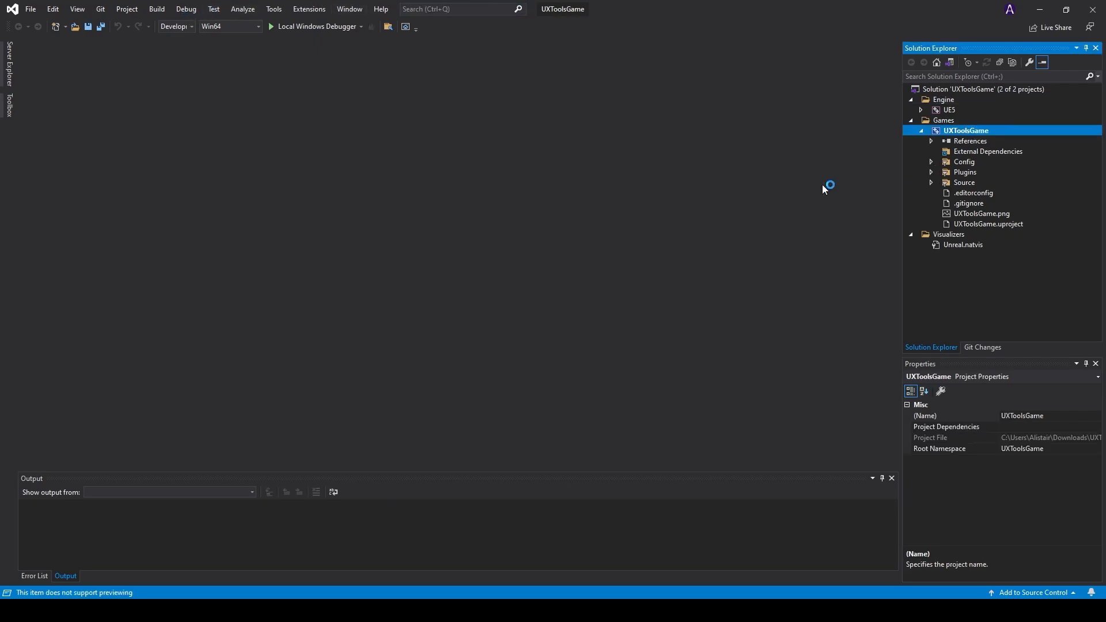
click(358, 10)
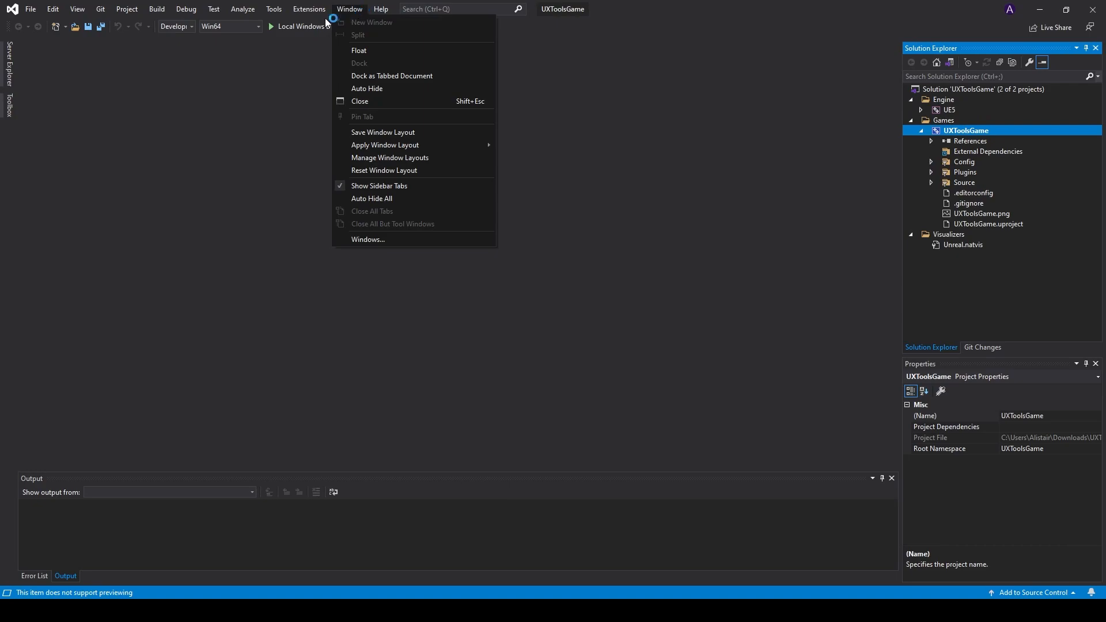
mouse_move(273, 8)
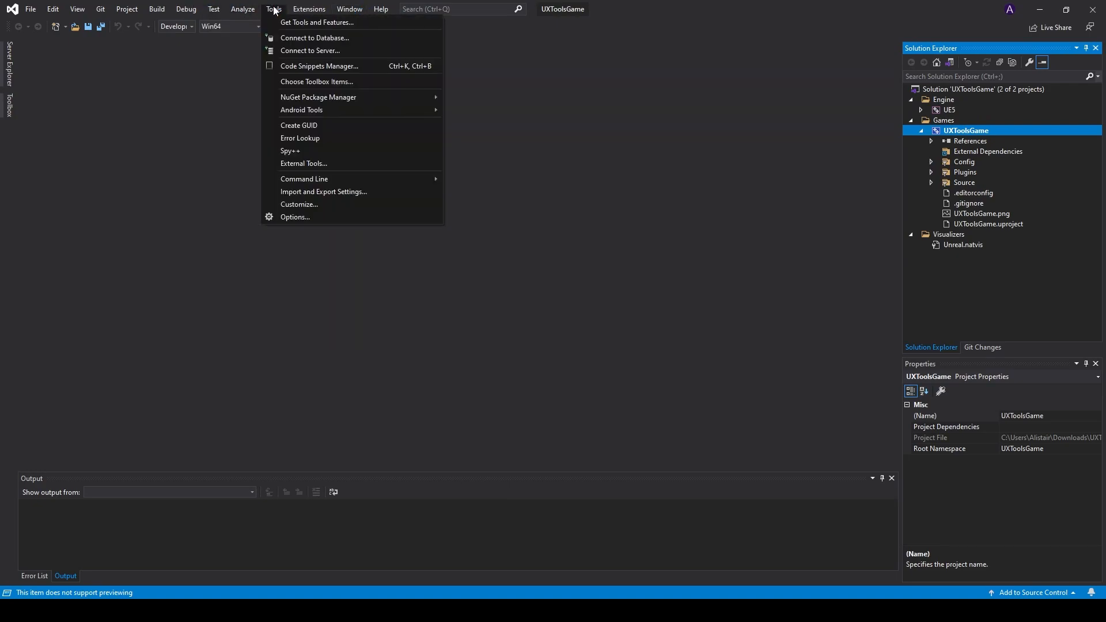
click(306, 217)
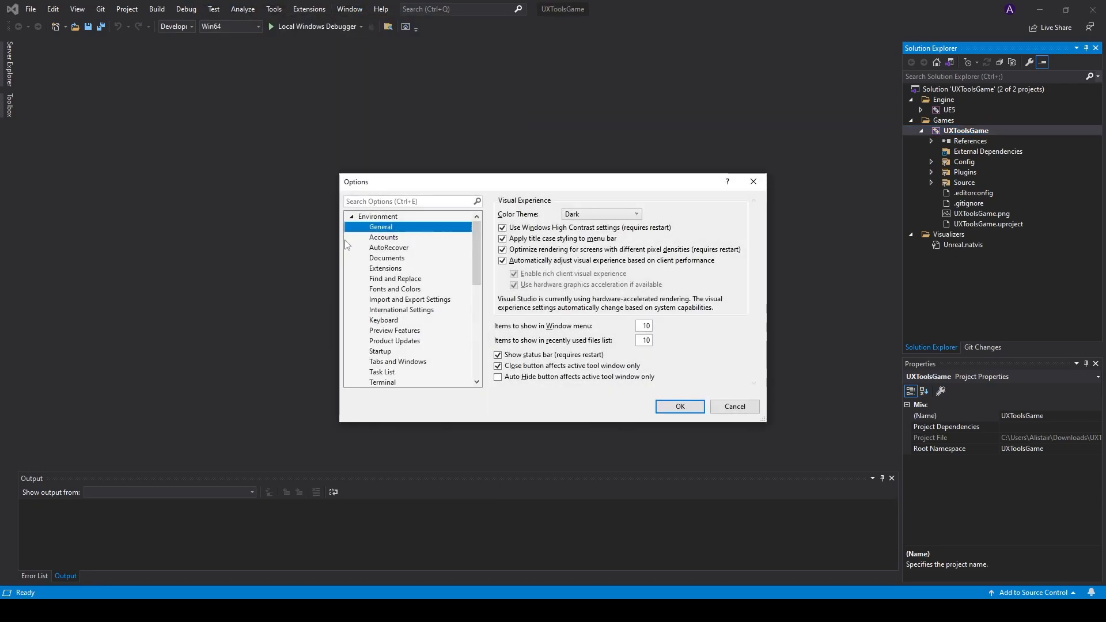
scroll(402, 235, down, 6)
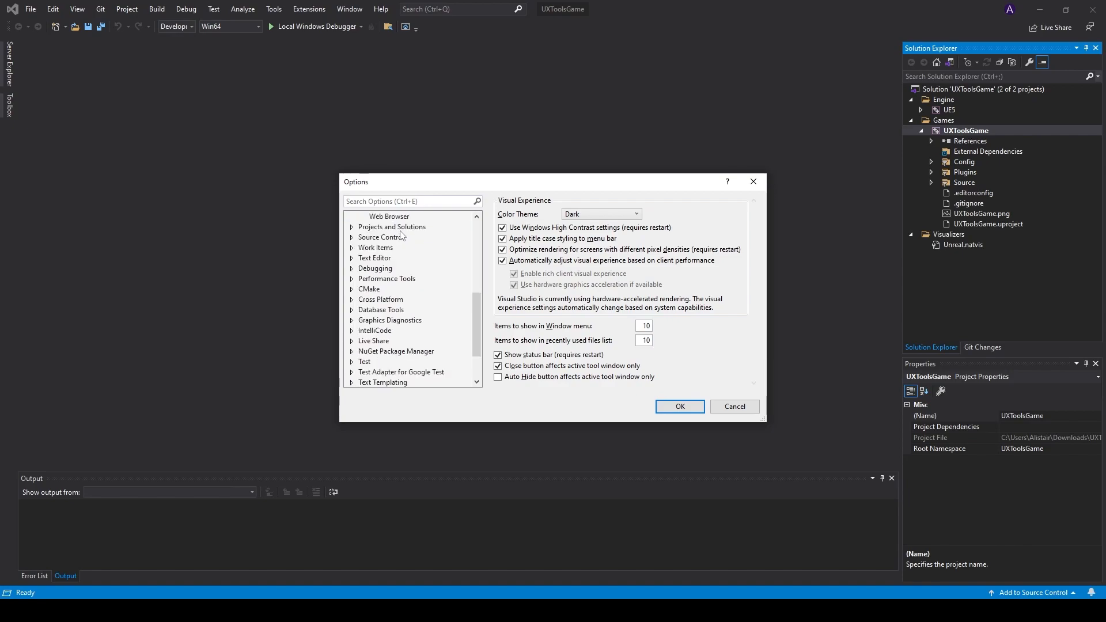
scroll(402, 236, up, 6)
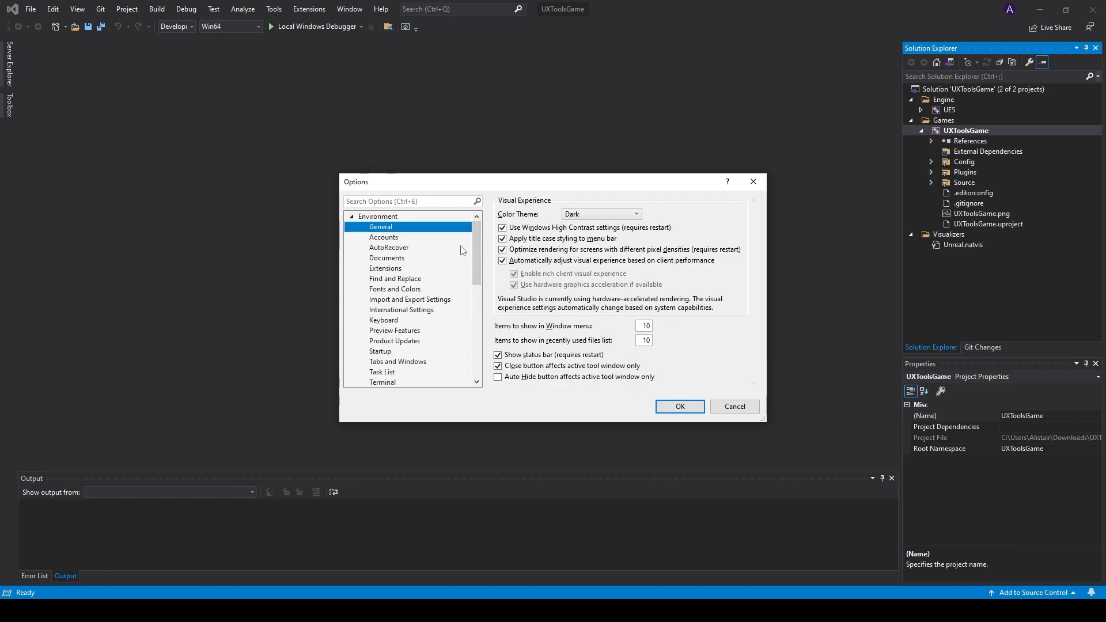
click(729, 406)
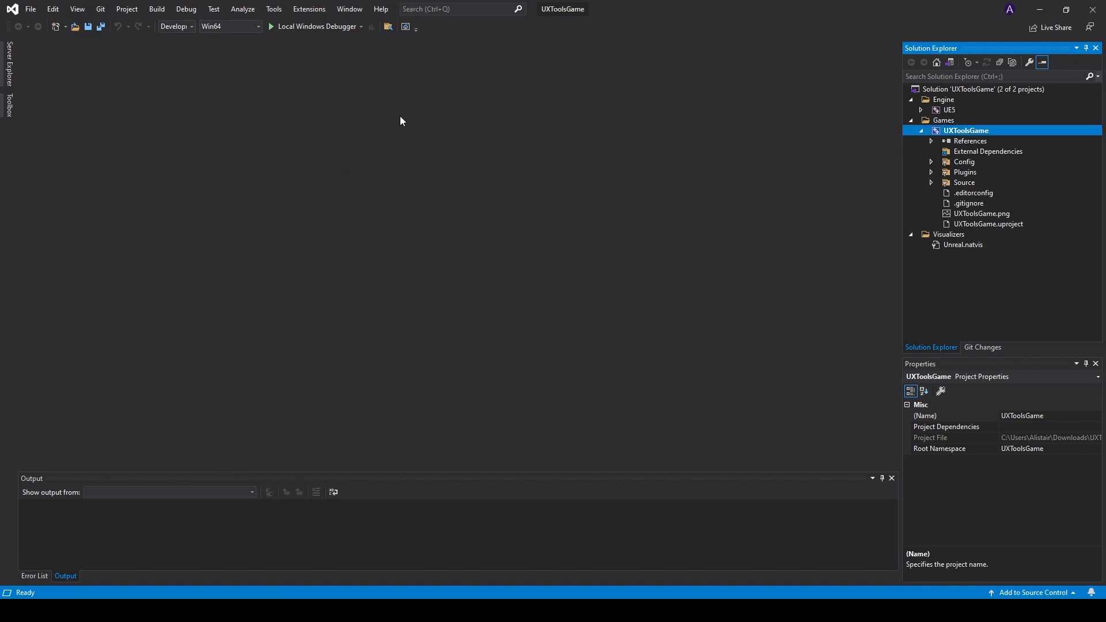
click(350, 9)
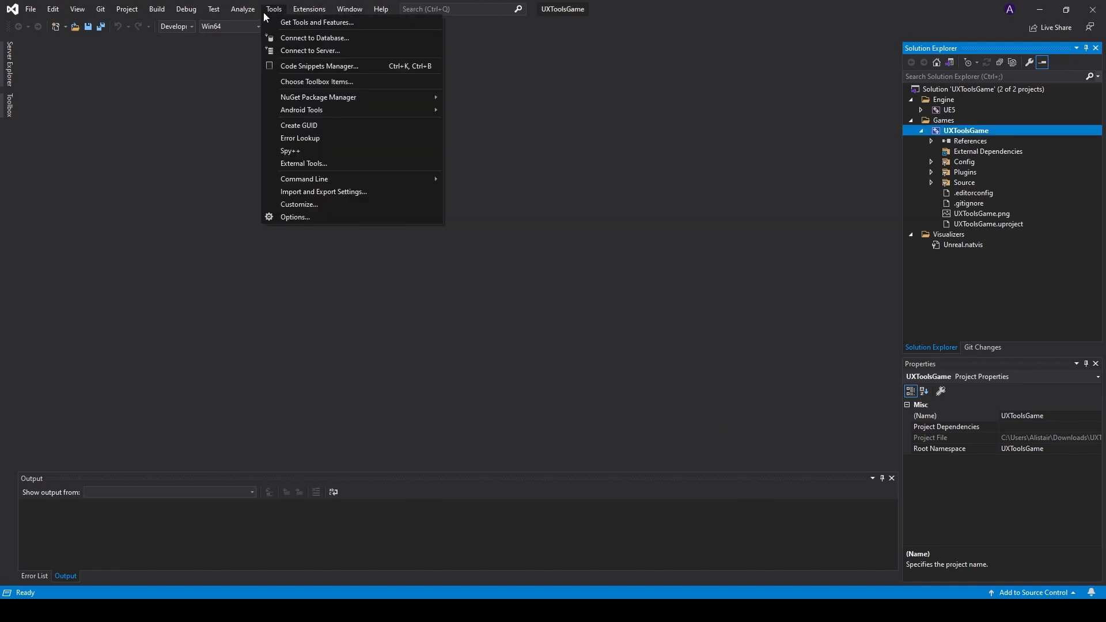
click(177, 11)
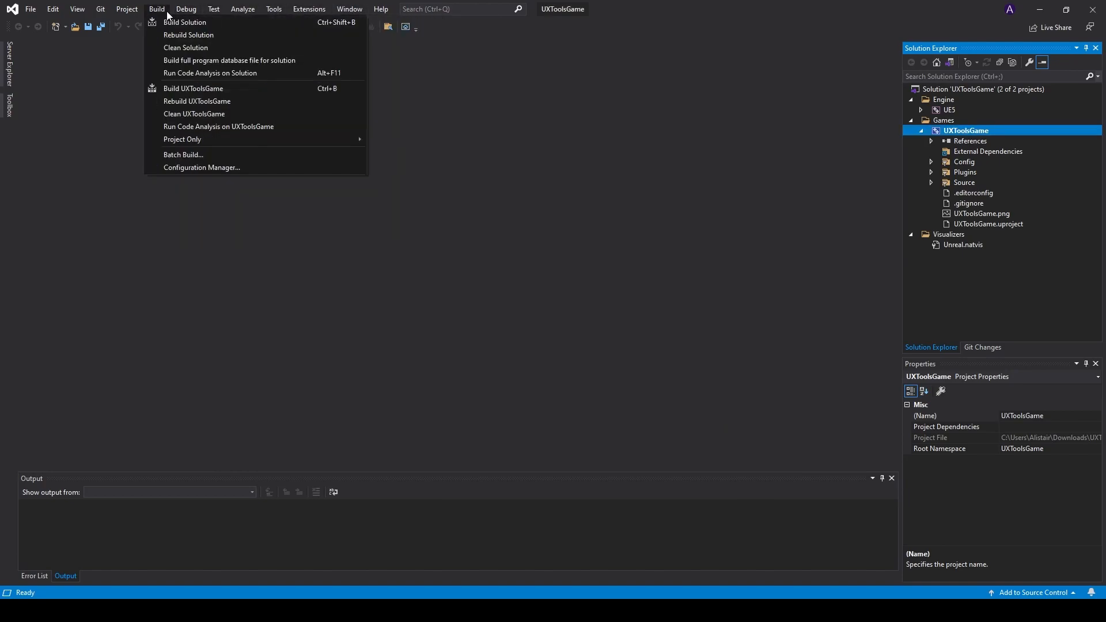
mouse_move(155, 12)
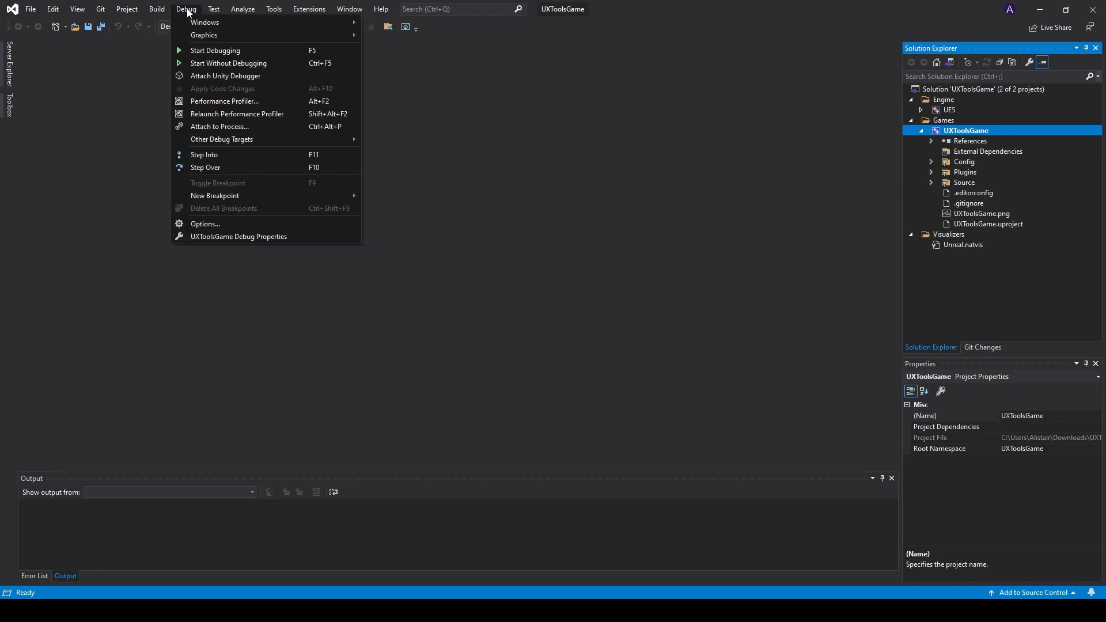
click(229, 236)
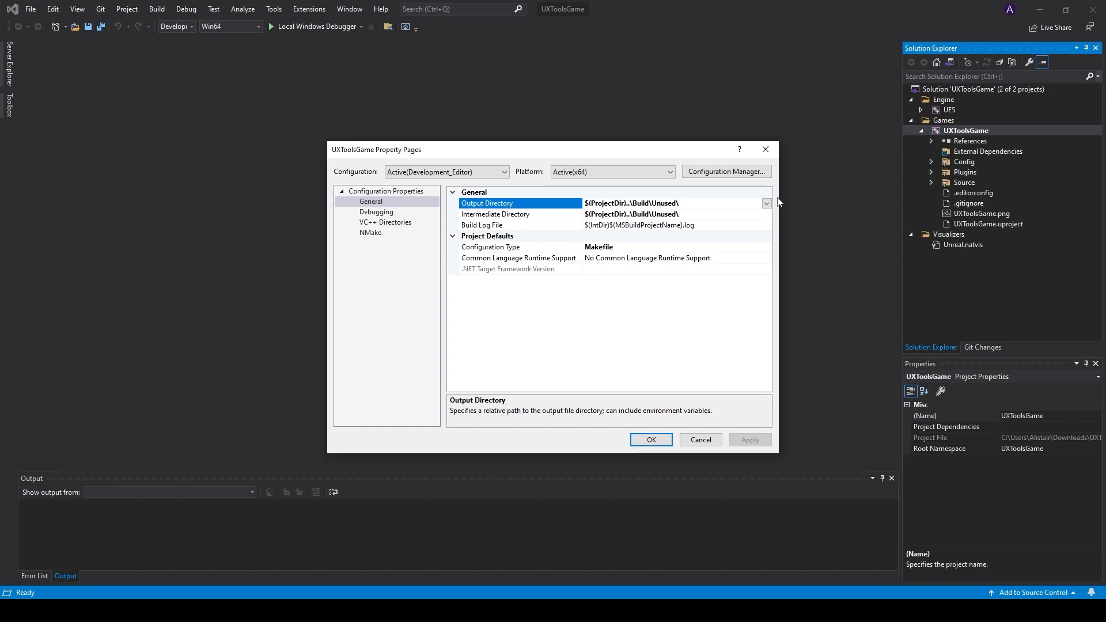
click(765, 149)
Set Library Directories to $(LibraryPath) in the VC++ Directories of the UXToolsGame debug properties and accept the change
click(175, 13)
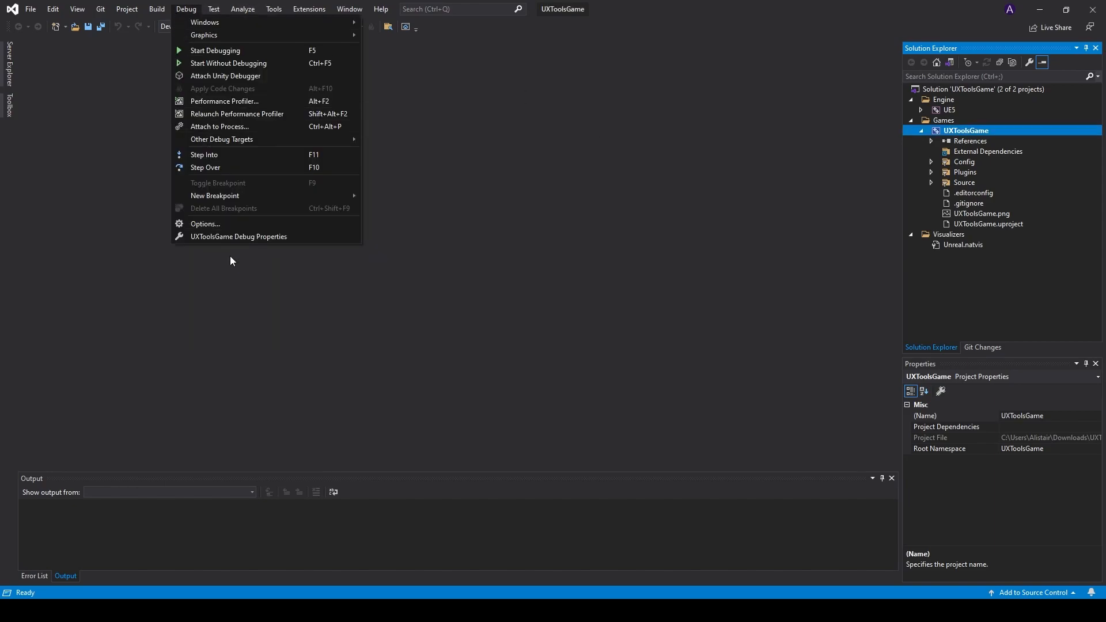
click(270, 237)
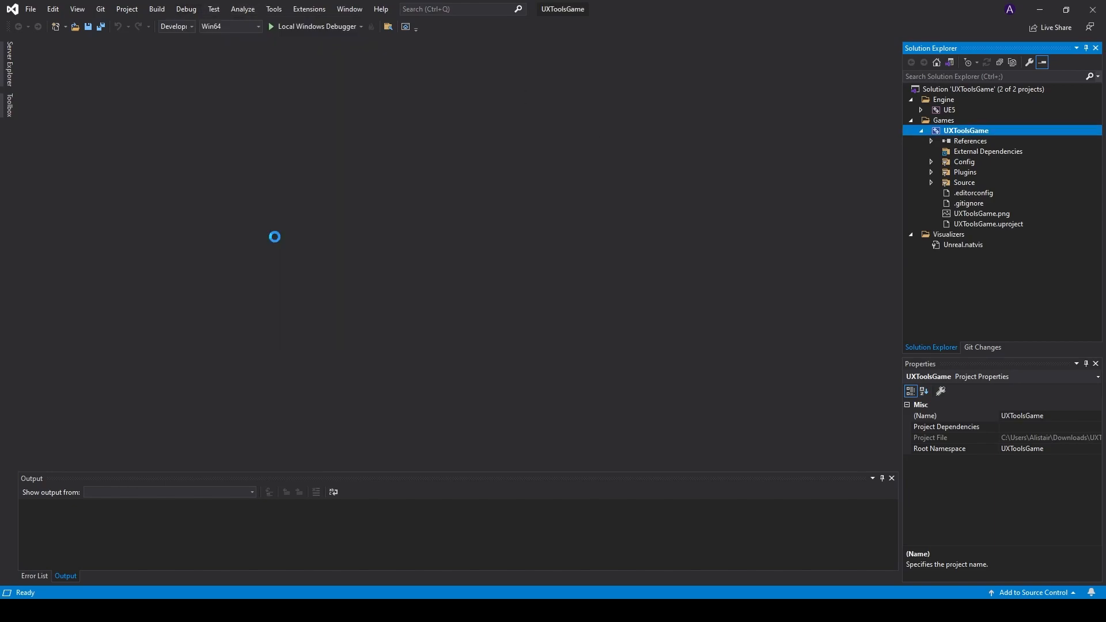
click(384, 224)
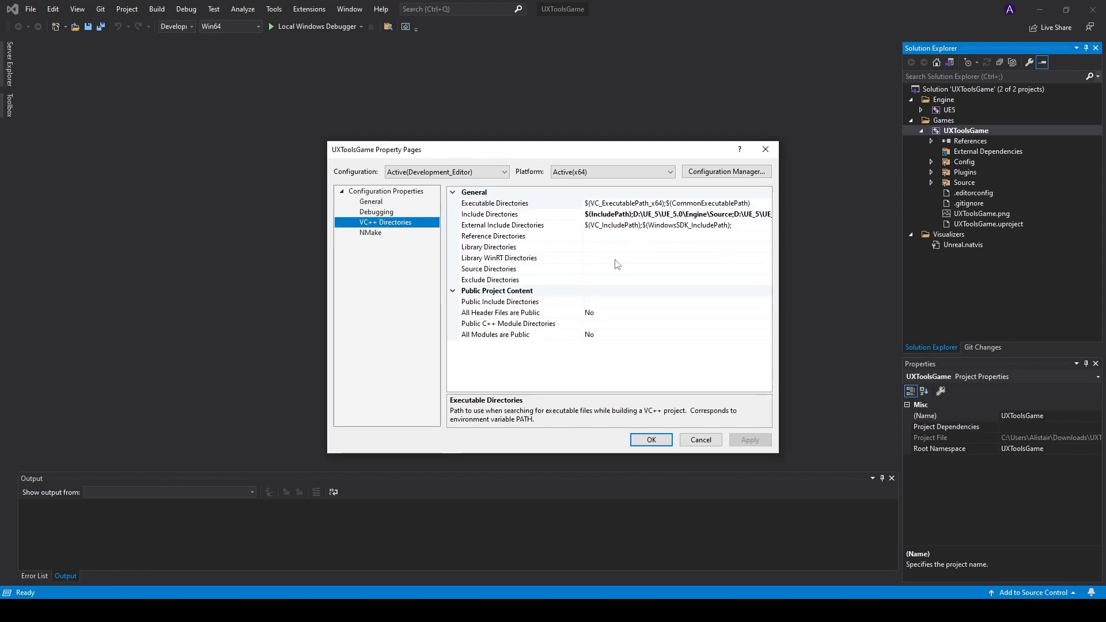
click(593, 248)
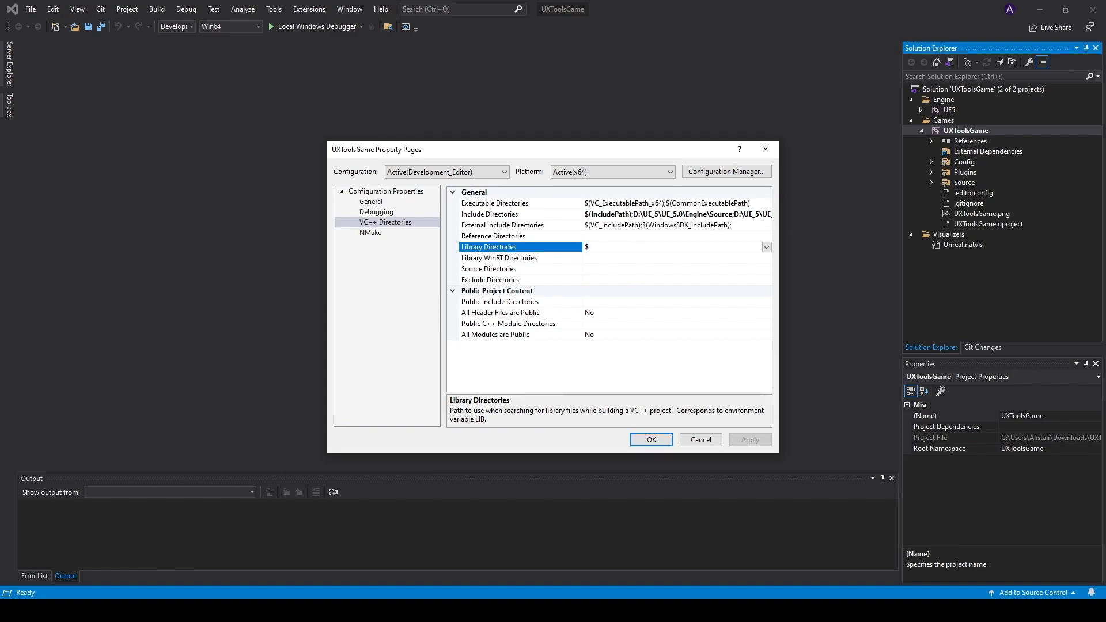
text($))
key(BackSpace)
text((Librarypath)
key(BackSpace)
key(BackSpace)
text(P)
text(Path)
key(Return)
click(650, 439)
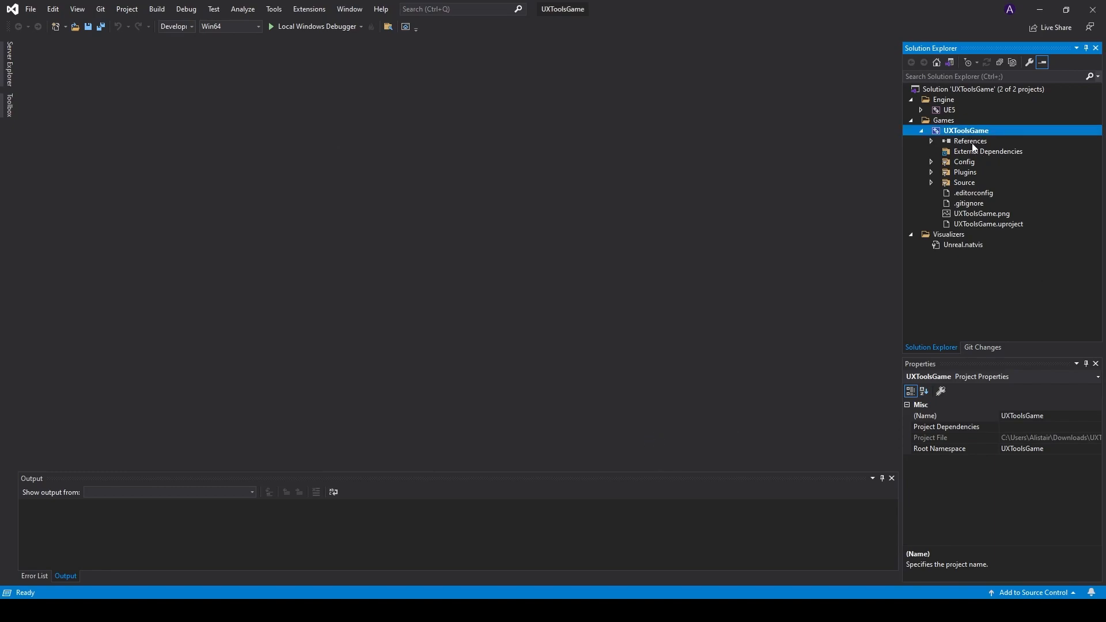
Set UXToolsGame as the startup project and build that project
right_click(959, 130)
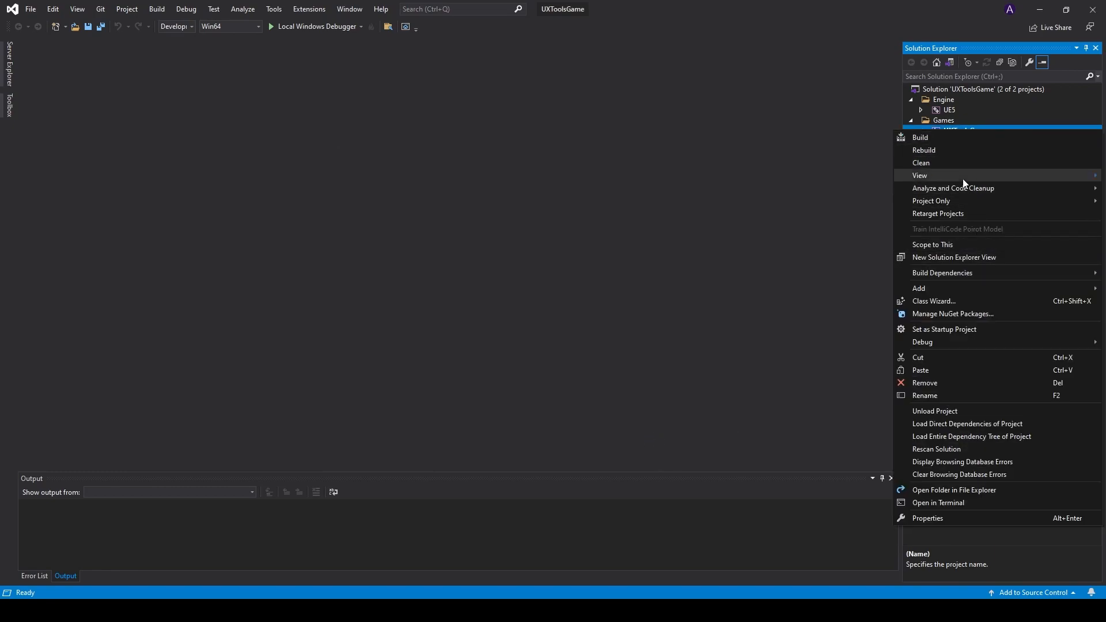
click(949, 330)
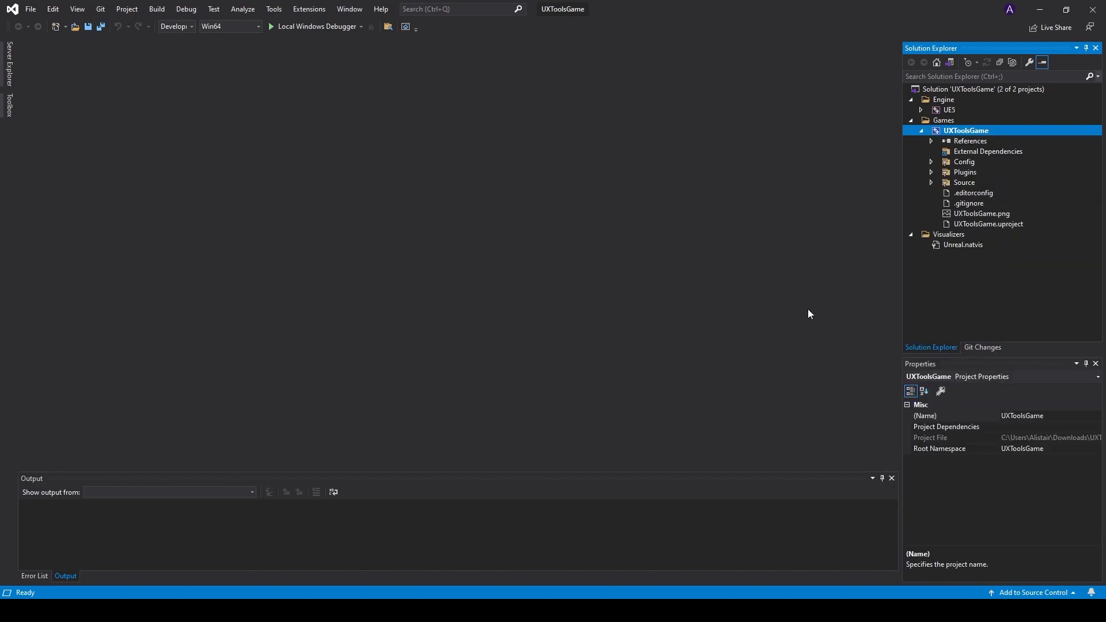
right_click(958, 123)
key(Escape)
right_click(945, 130)
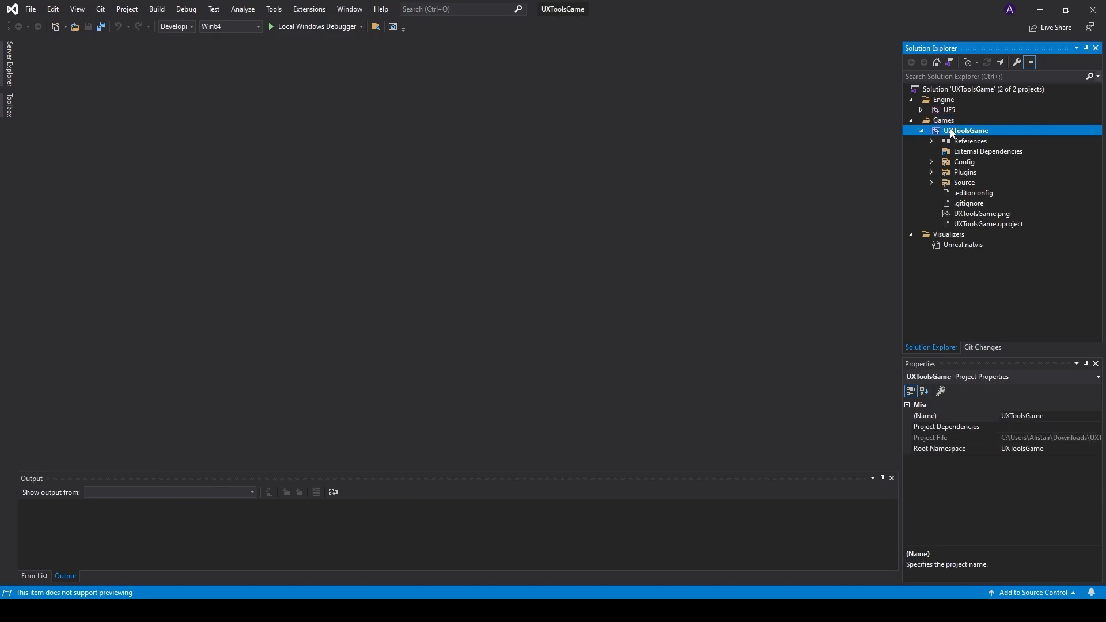
click(944, 137)
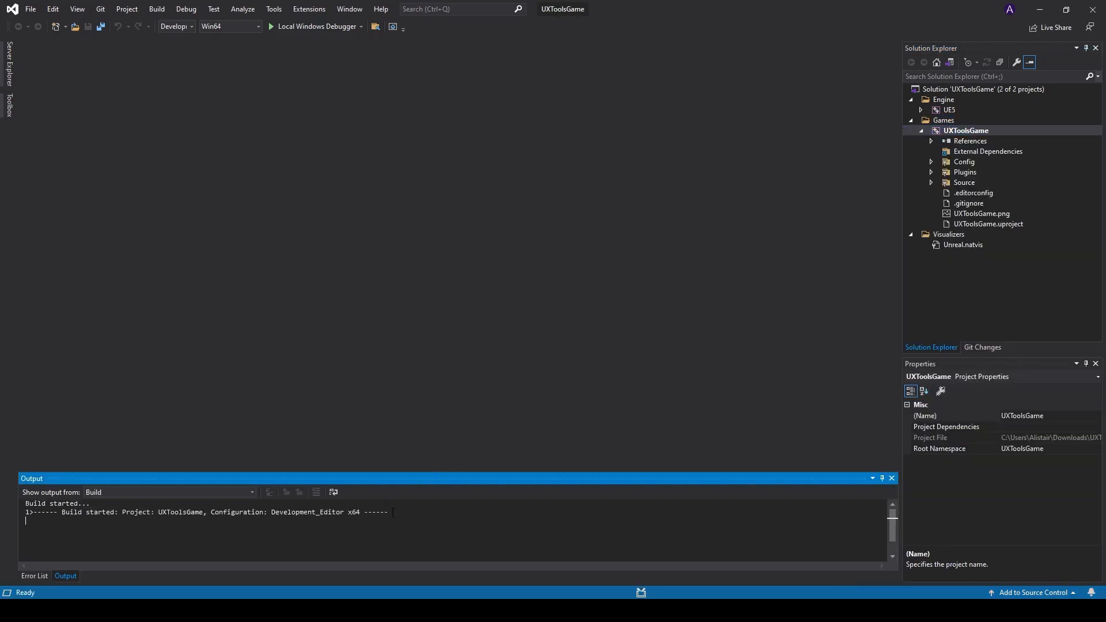
Launch the Visual Studio Installer, and return to Visual Studio to review the build errors in the Error List
mouse_move(322, 610)
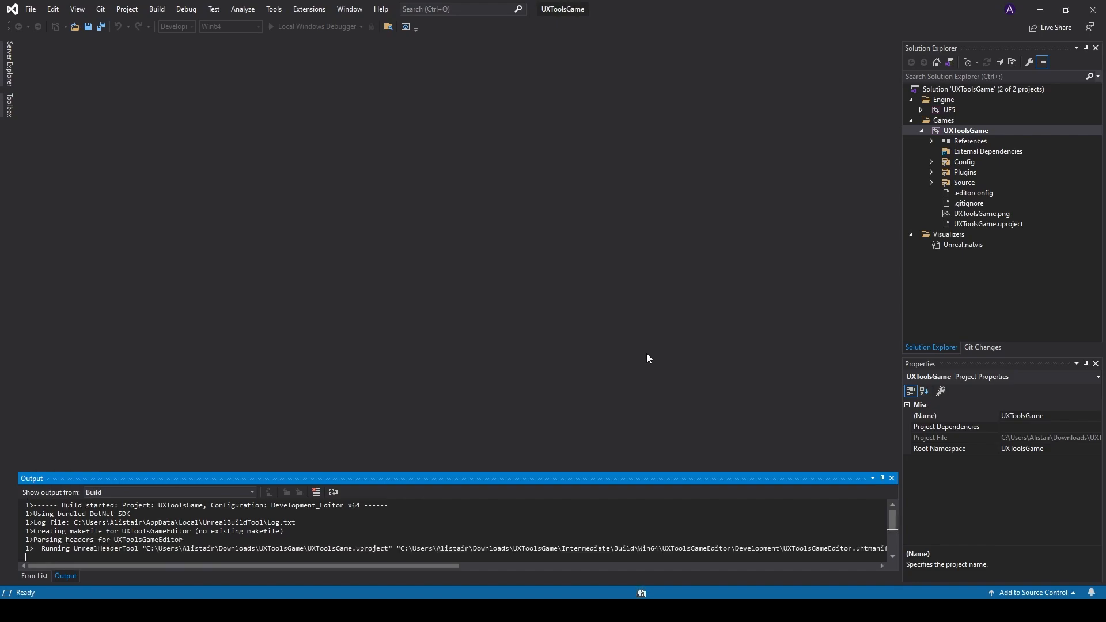
key(super)
text(visua)
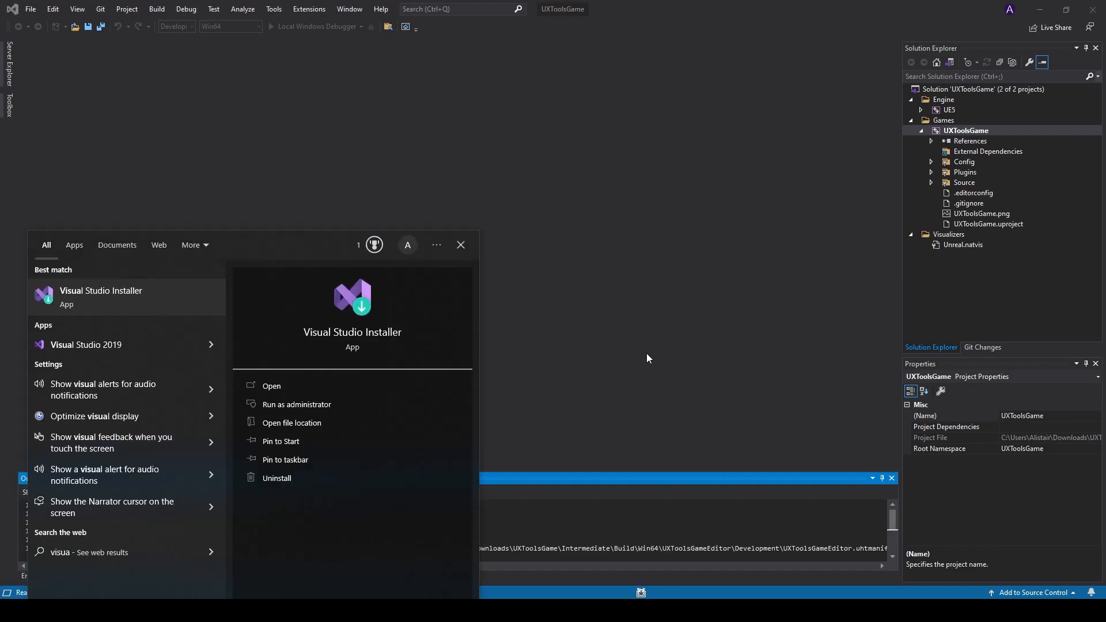
key(Return)
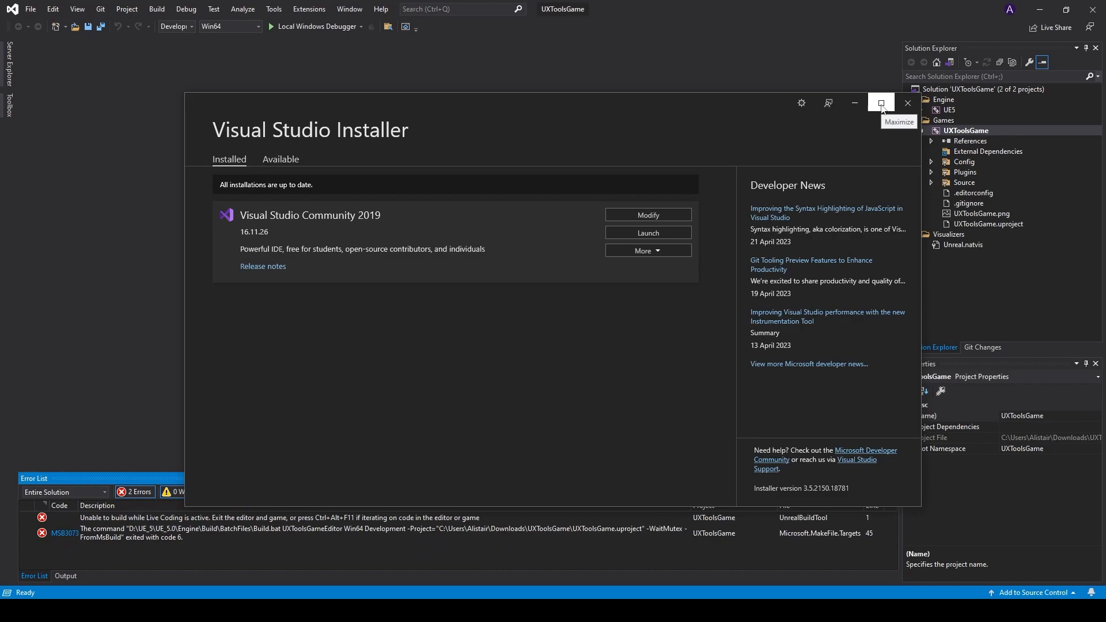
click(273, 520)
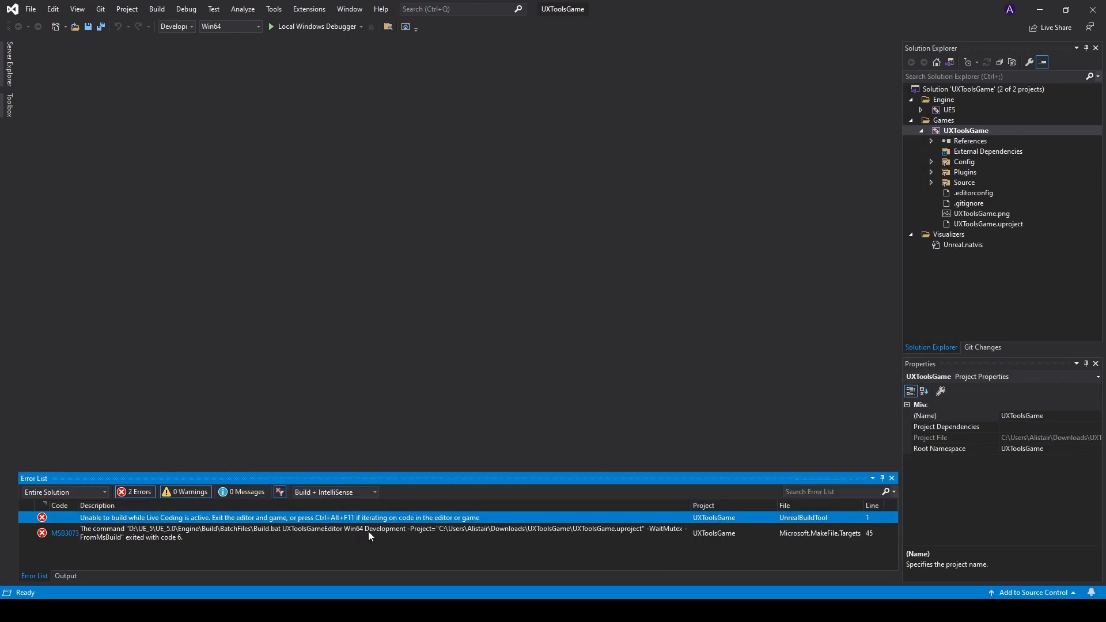
click(416, 535)
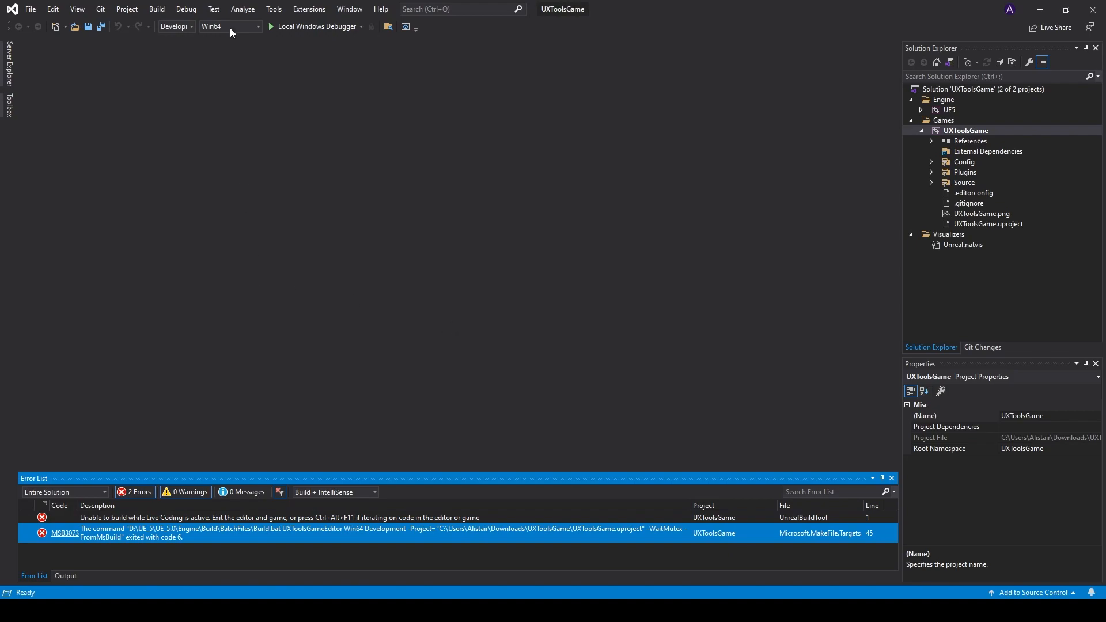
Set Library Directories to $(Library) in the VC++ Directories of the UXToolsGame debug properties and apply the change
click(186, 10)
click(196, 237)
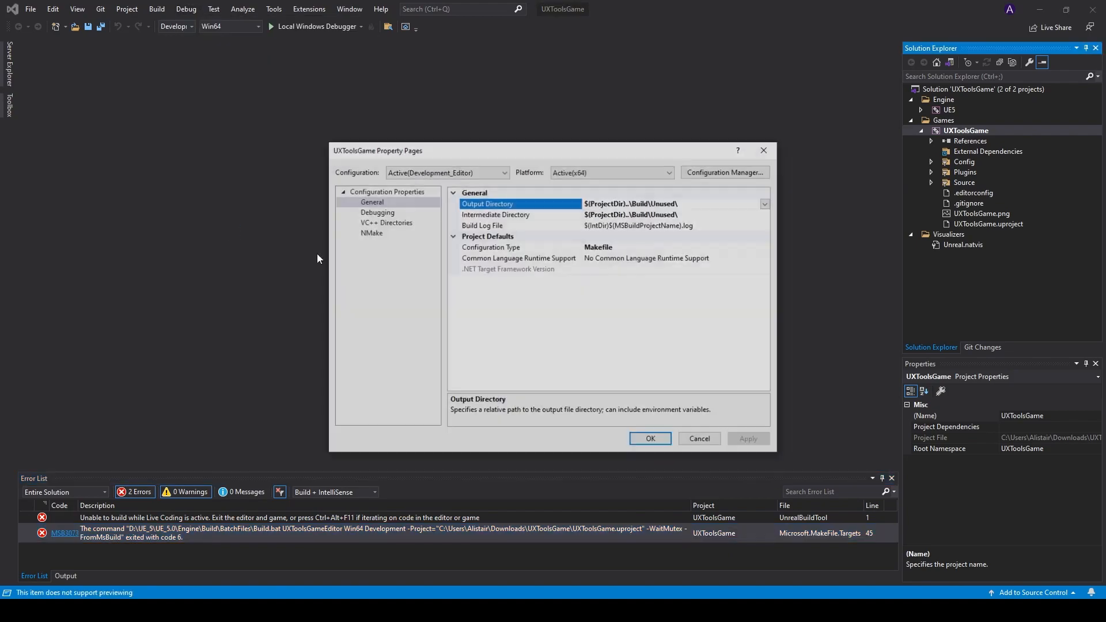
click(628, 258)
click(388, 224)
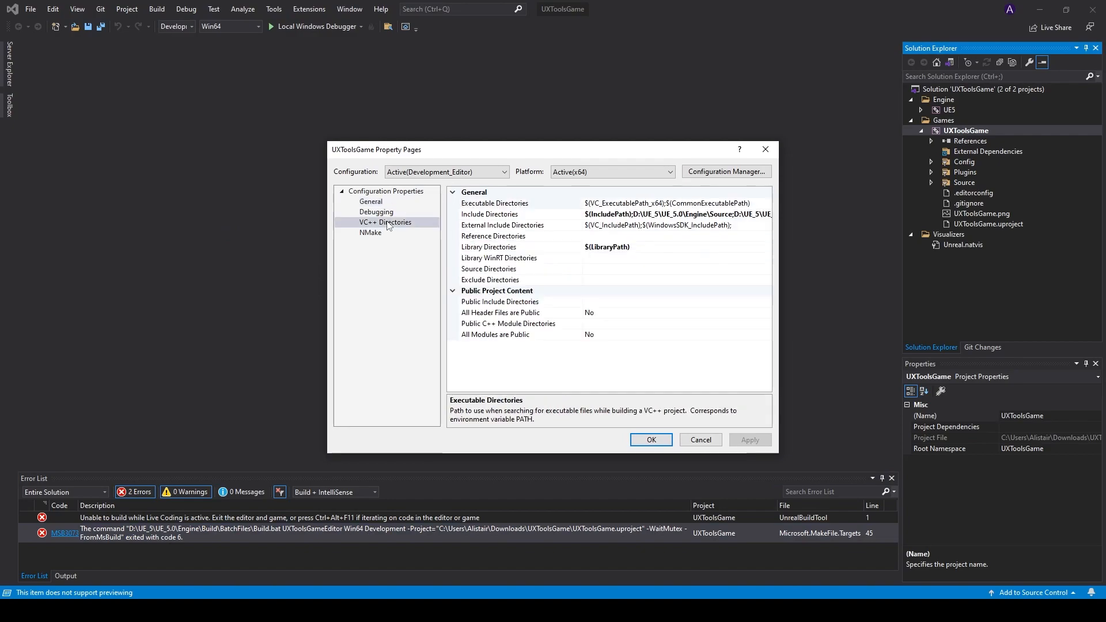
click(636, 247)
key(Right)
key(BackSpace)
key(BackSpace)
key(BackSpace)
key(BackSpace)
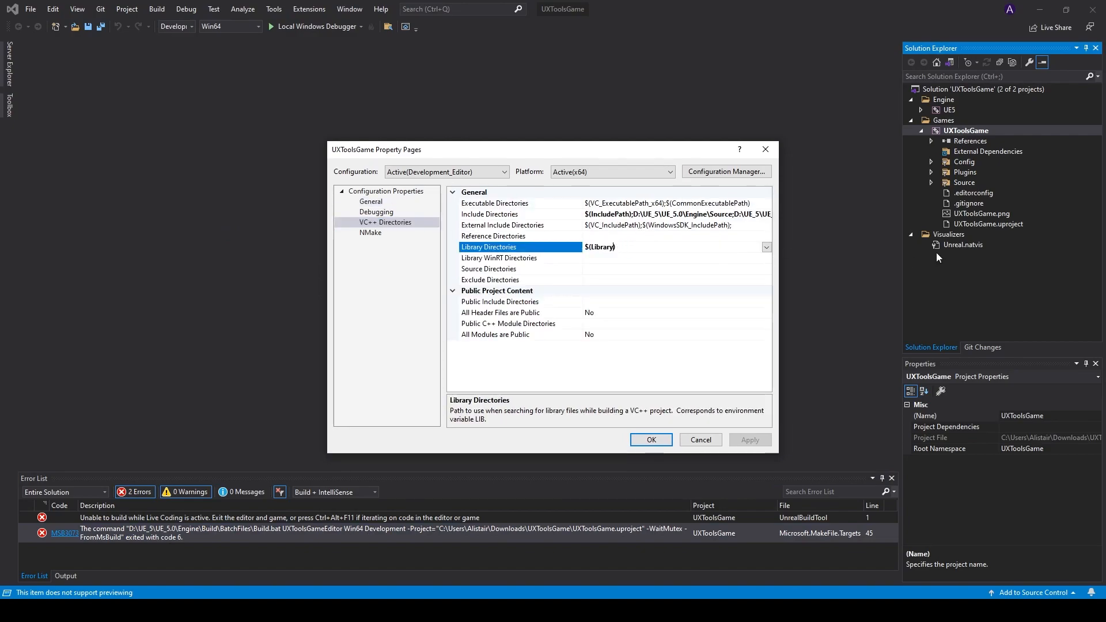
key(Down)
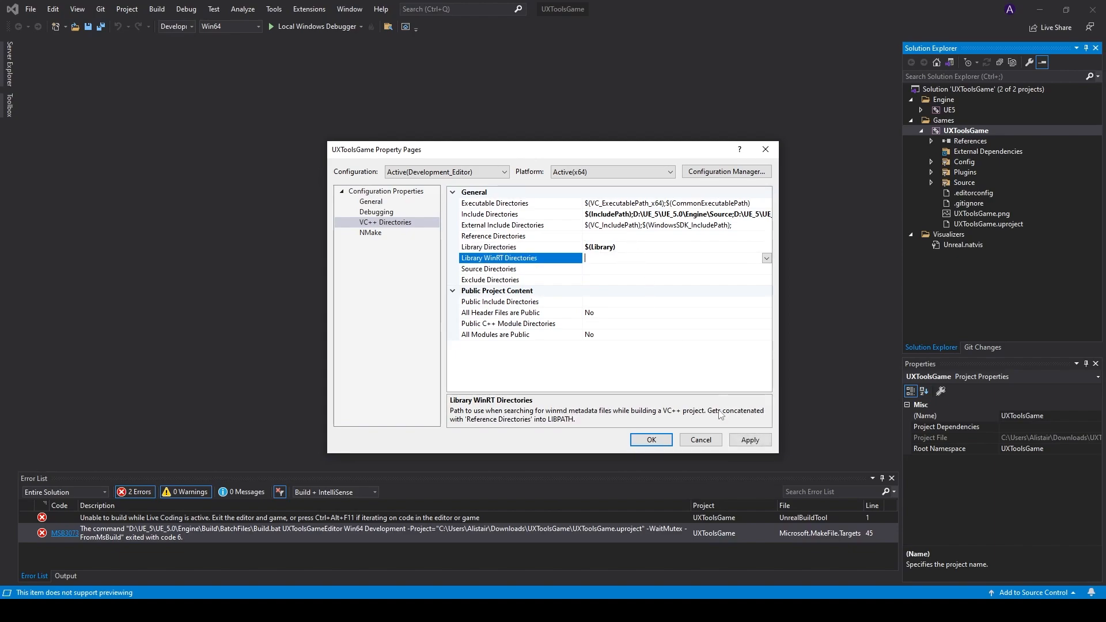
click(757, 439)
click(649, 440)
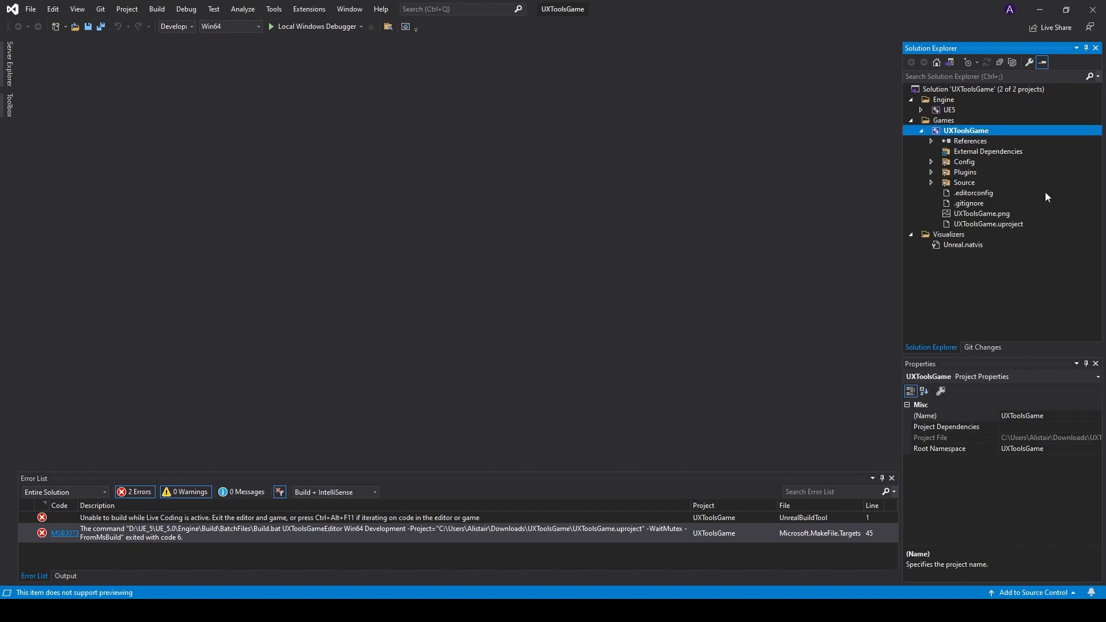
Build the UXToolsGame project again from the solution
right_click(964, 133)
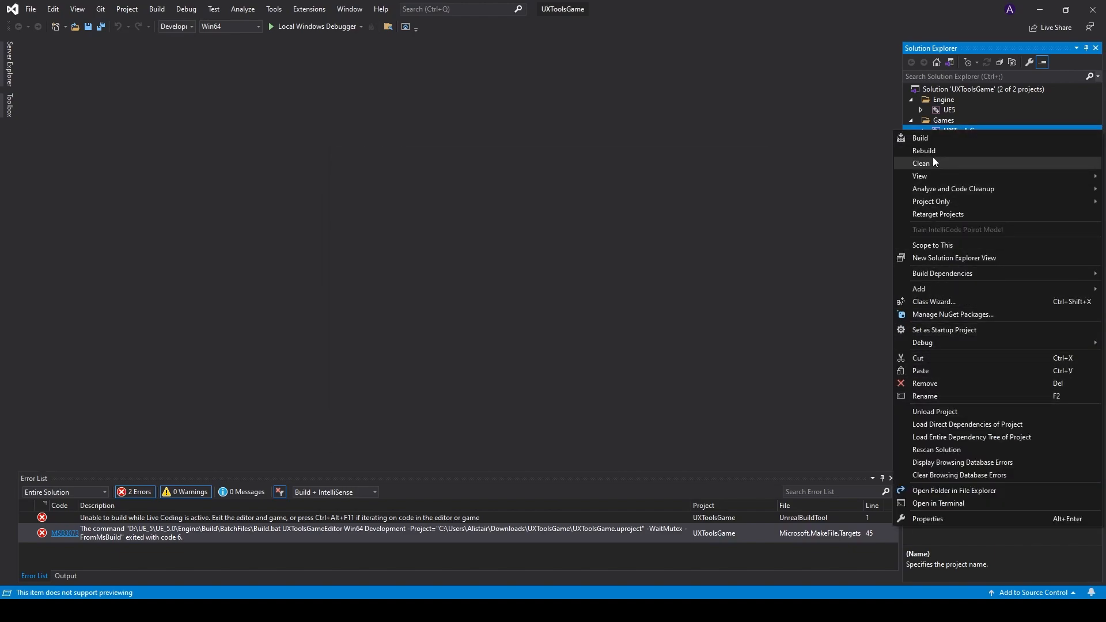
key(Escape)
right_click(945, 132)
click(944, 140)
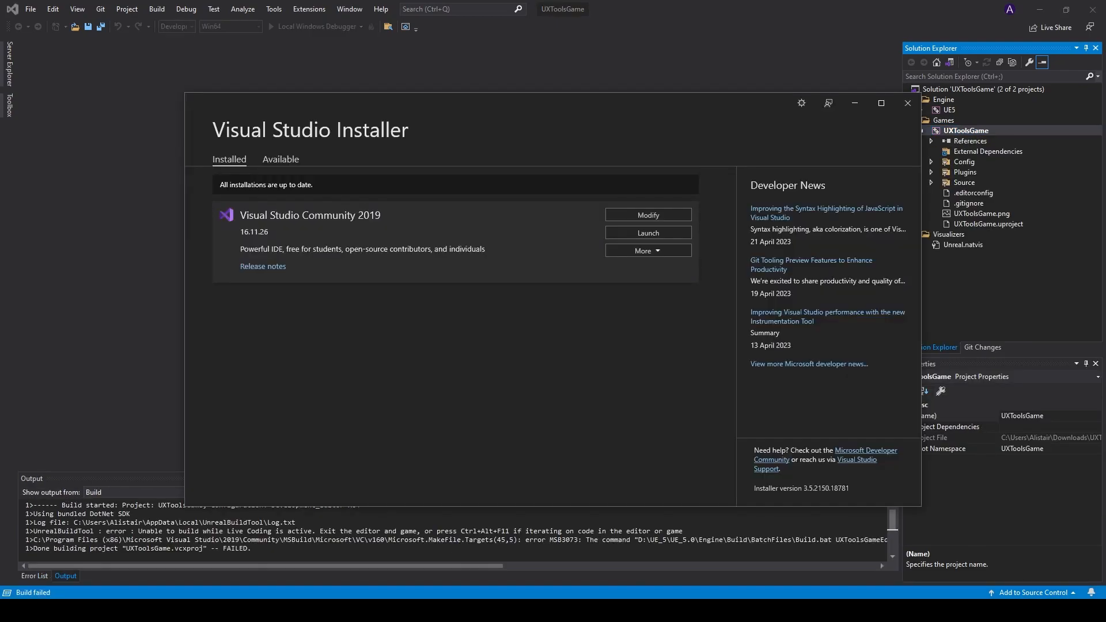
Maximize the Visual Studio Installer and start modifying the Visual Studio Community 2019 installation
click(880, 103)
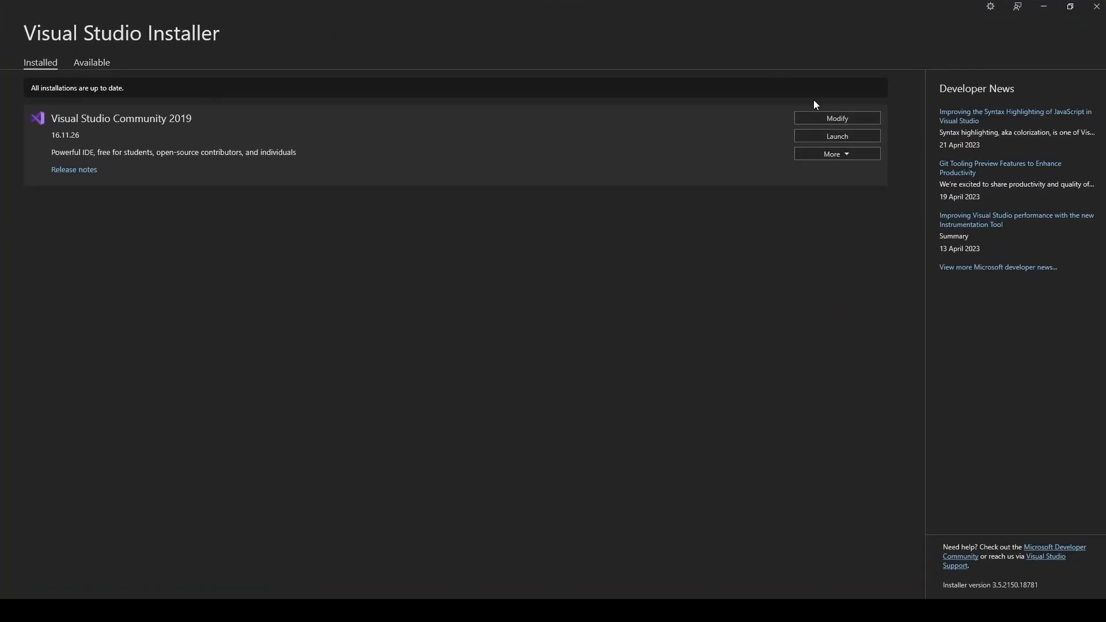
click(845, 117)
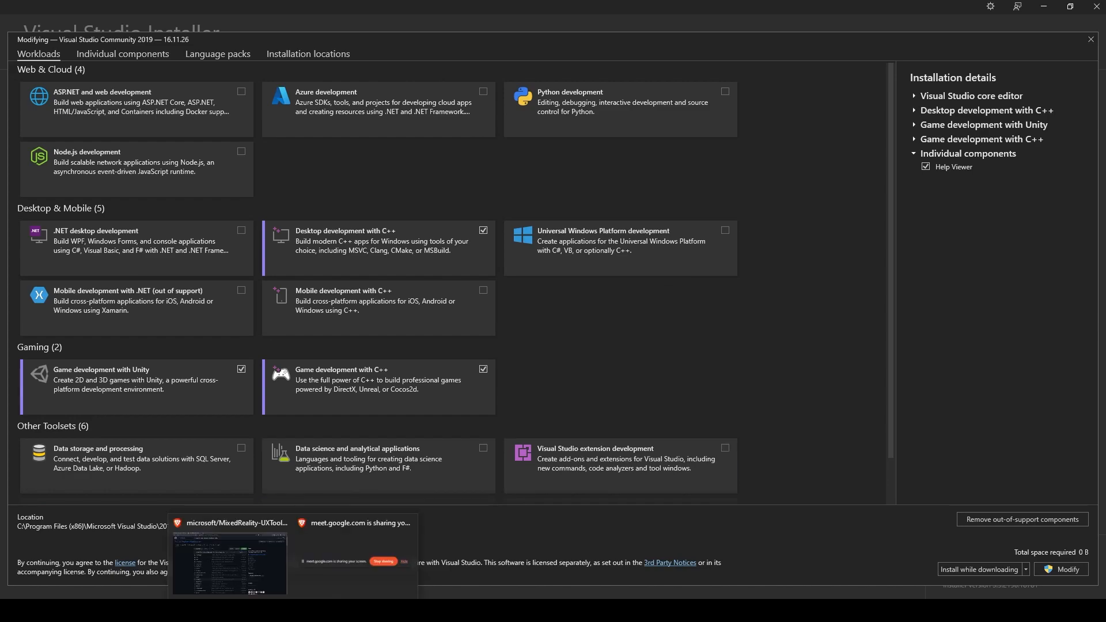
Switch to the browser, review the required software in the MixedReality-UXTools-Unreal README on GitHub, and open its API Reference
click(248, 578)
scroll(544, 413, down, 13)
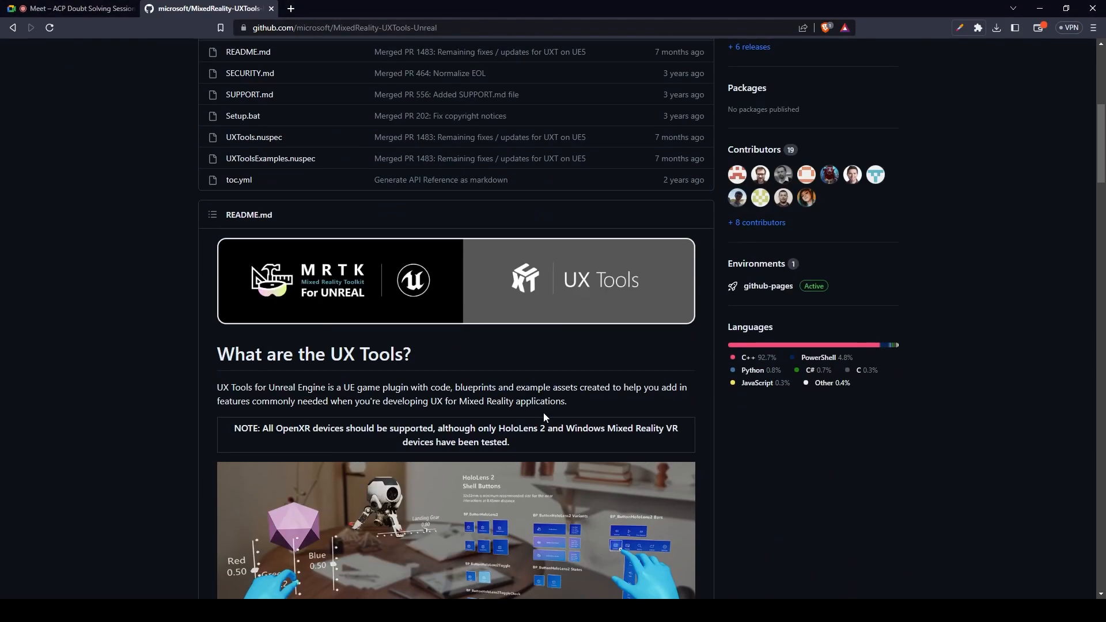
scroll(544, 415, down, 5)
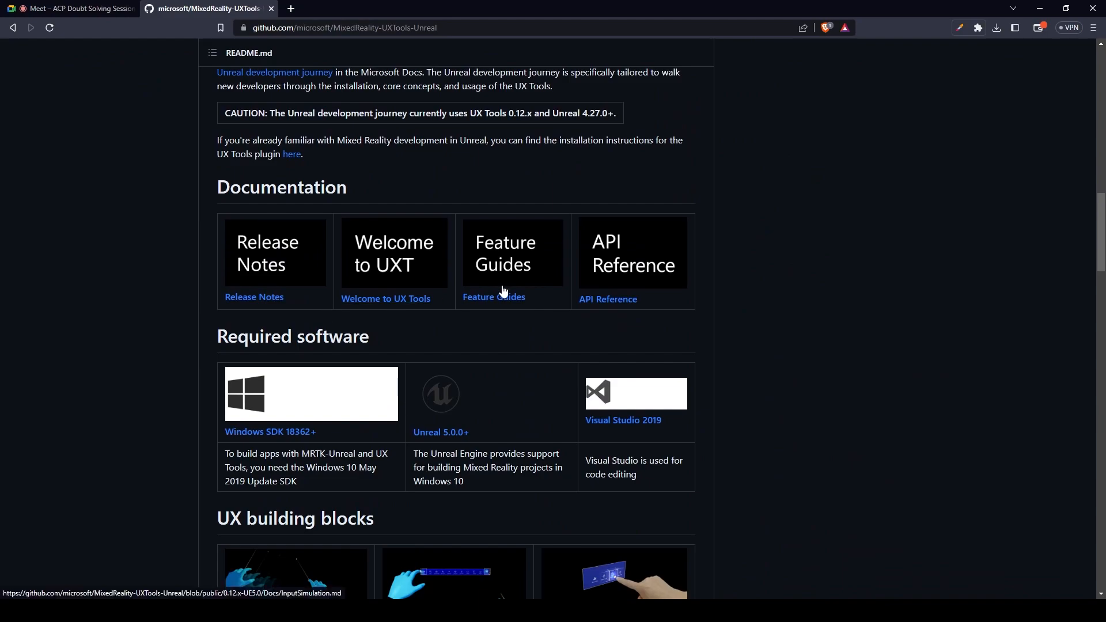
click(611, 300)
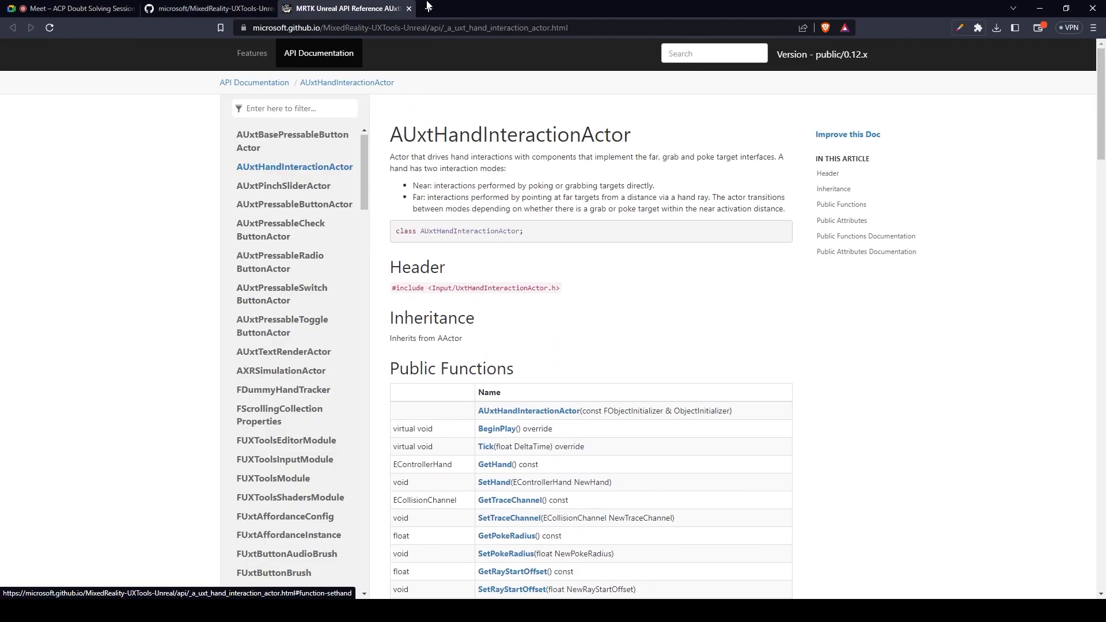
Search Google in a new tab for "uxtools unreal engine visual studio setup"
click(428, 8)
text(g)
key(Return)
click(527, 271)
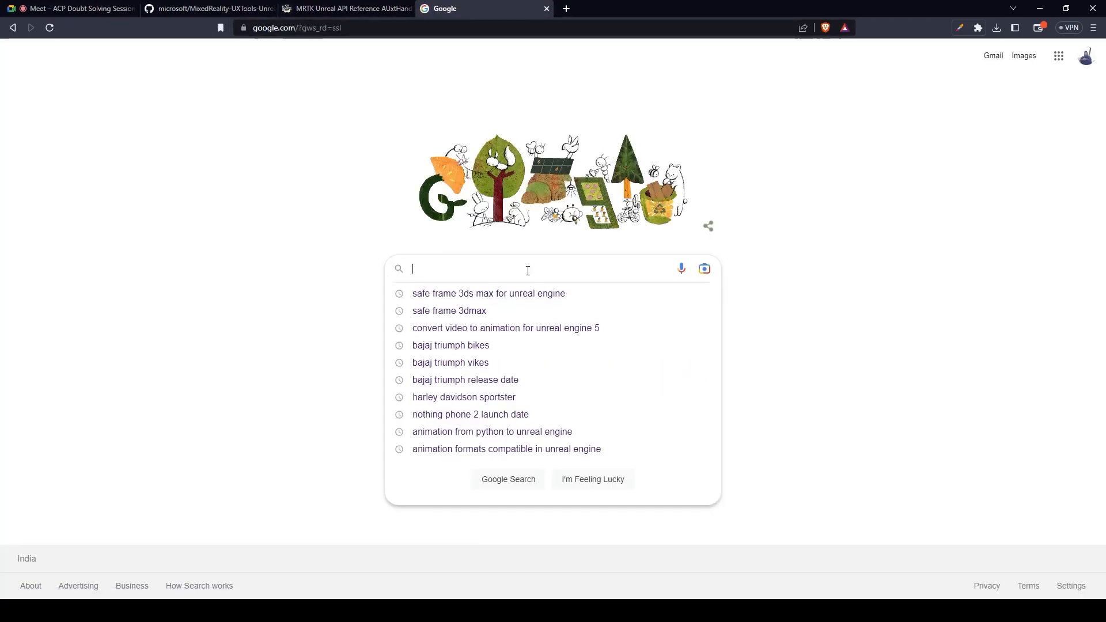
text(uxtoo)
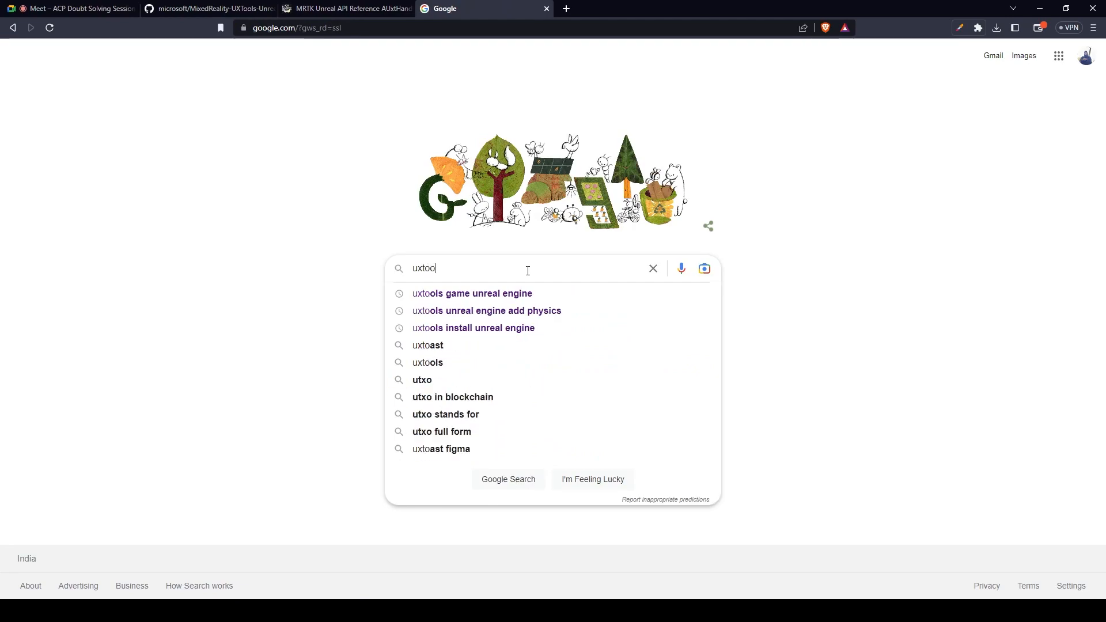
text(ls unreal engine add)
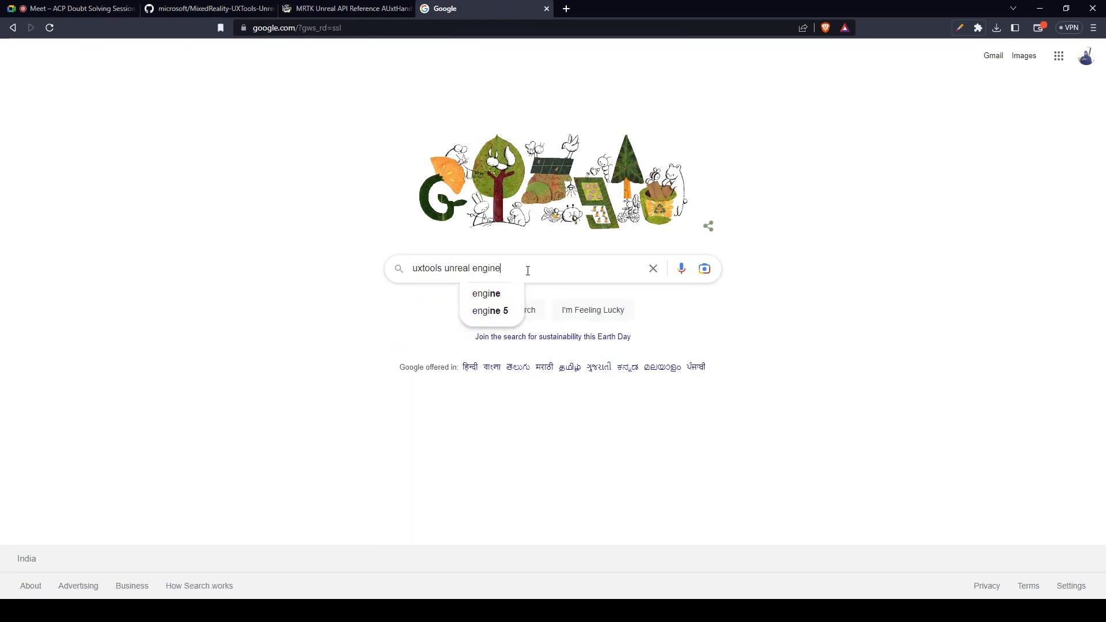
key(BackSpace)
key(BackSpace)
key(BackSpace)
key(BackSpace)
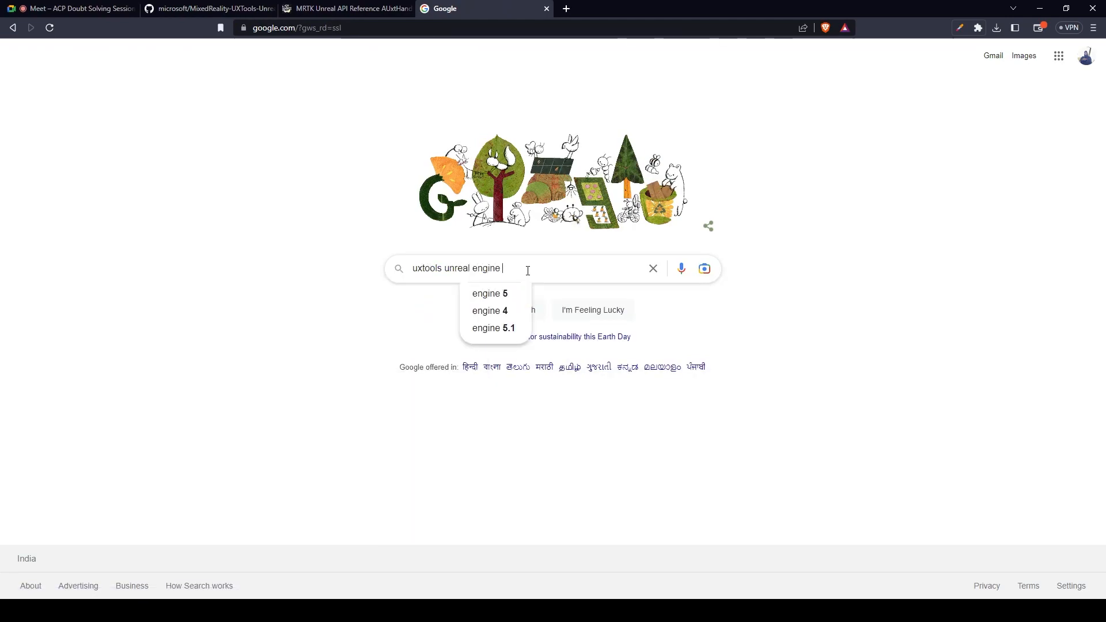
text(visual studio setup)
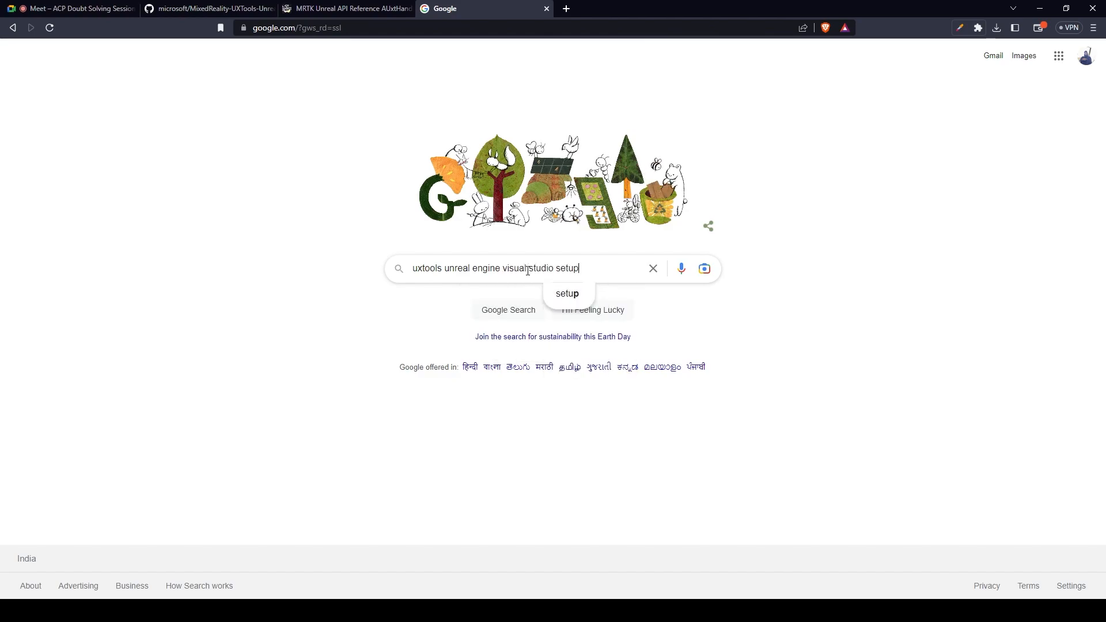
key(Return)
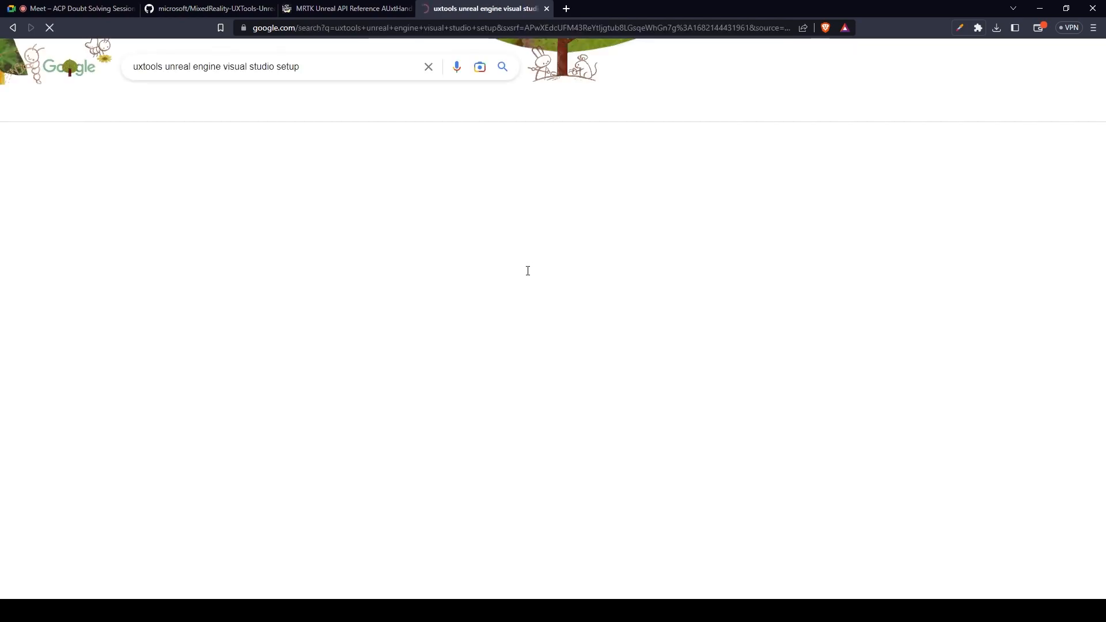
Open the results "What are the UX Tools? | UXT Documentation" and "Setting Up Visual Studio for Unreal Engine" in new tabs
scroll(301, 294, down, 8)
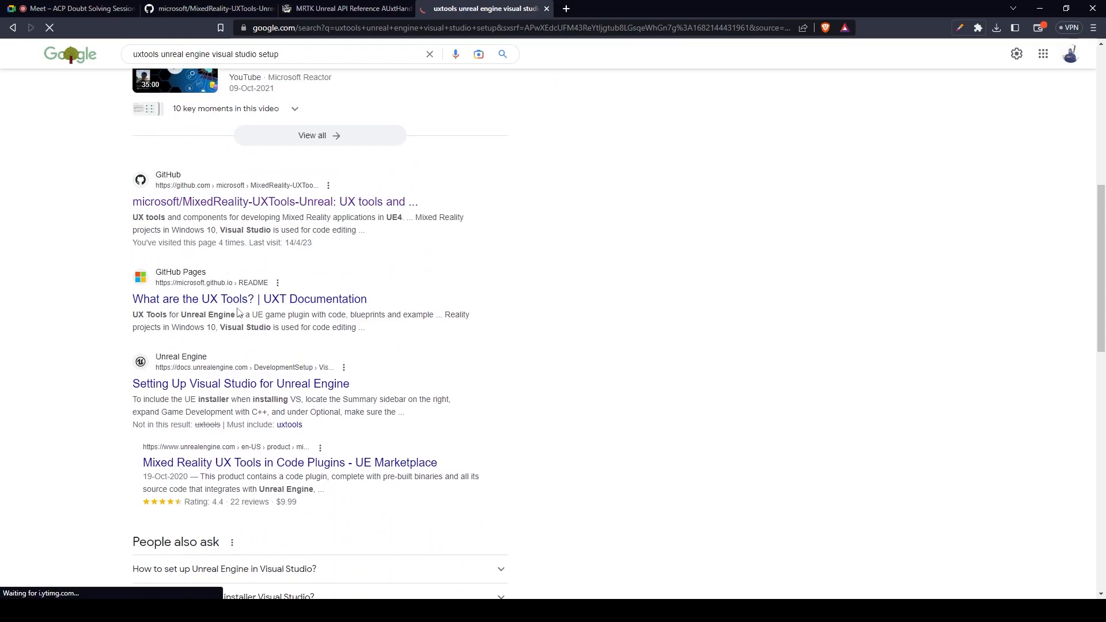
scroll(248, 299, down, 1)
middle_click(238, 247)
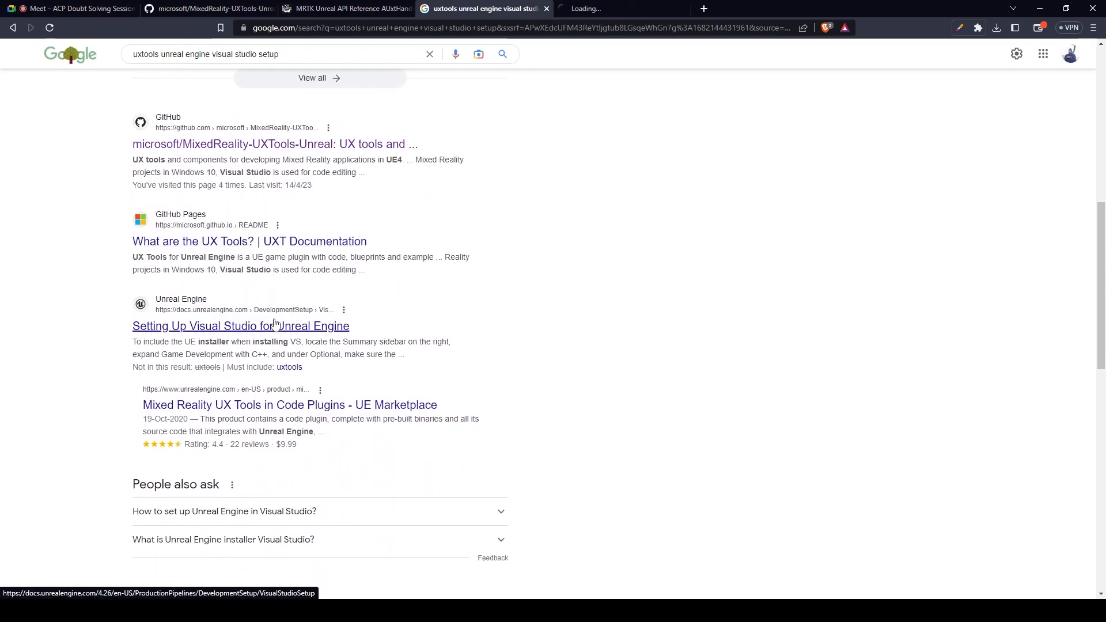
middle_click(274, 326)
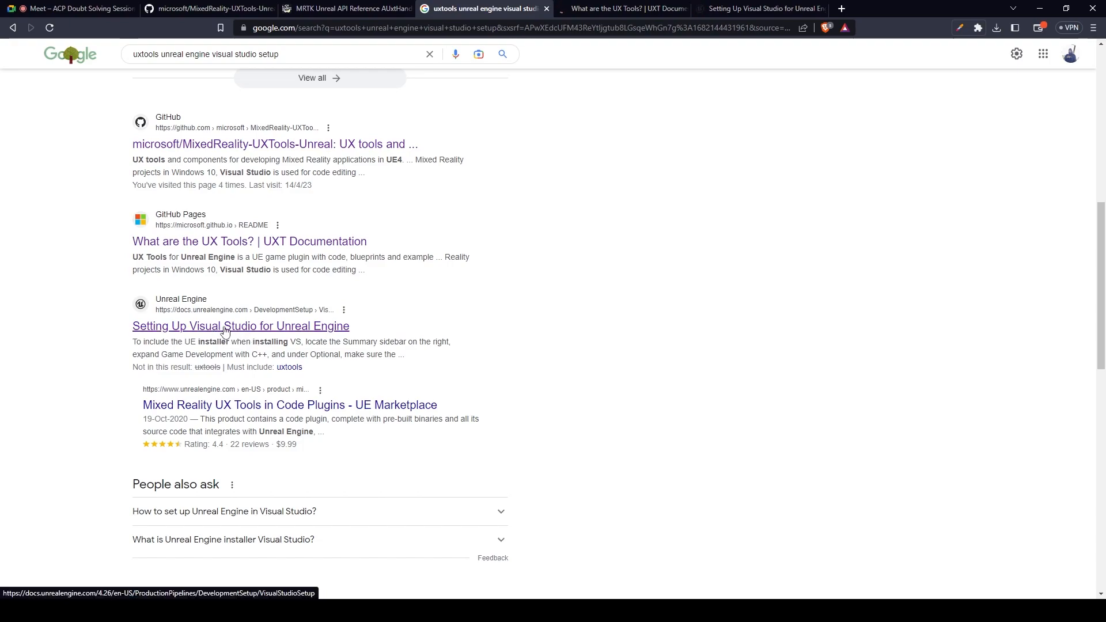
Examine the Unreal Engine Visual Studio setup page for the required C++ tools and installer options, and skim the UXT documentation
click(760, 8)
scroll(514, 351, down, 7)
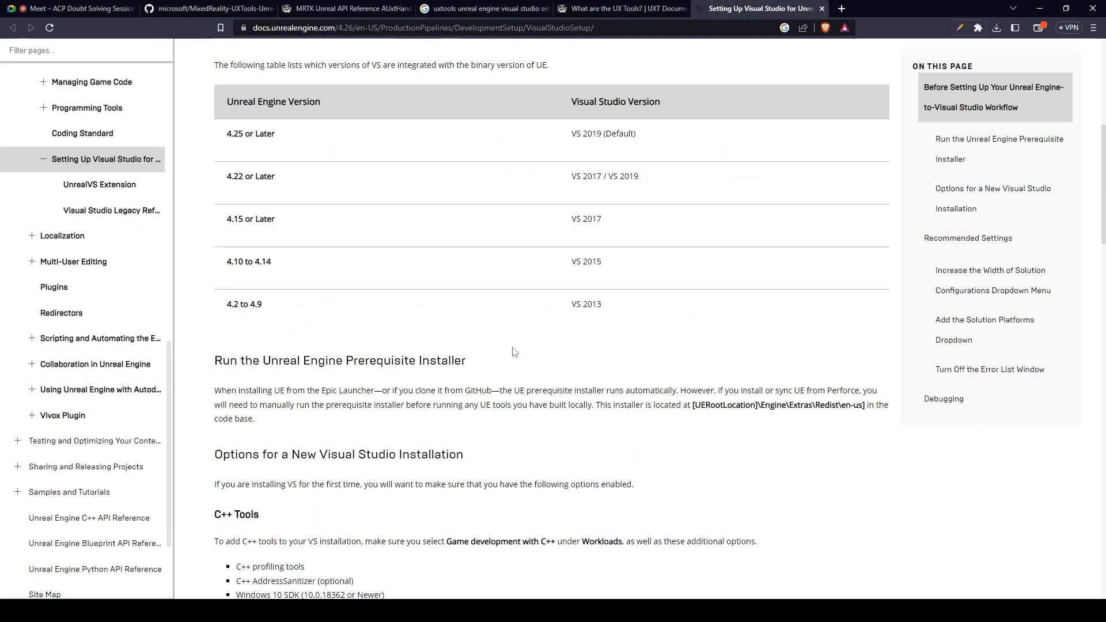
scroll(515, 351, down, 10)
scroll(547, 340, up, 4)
scroll(578, 324, down, 4)
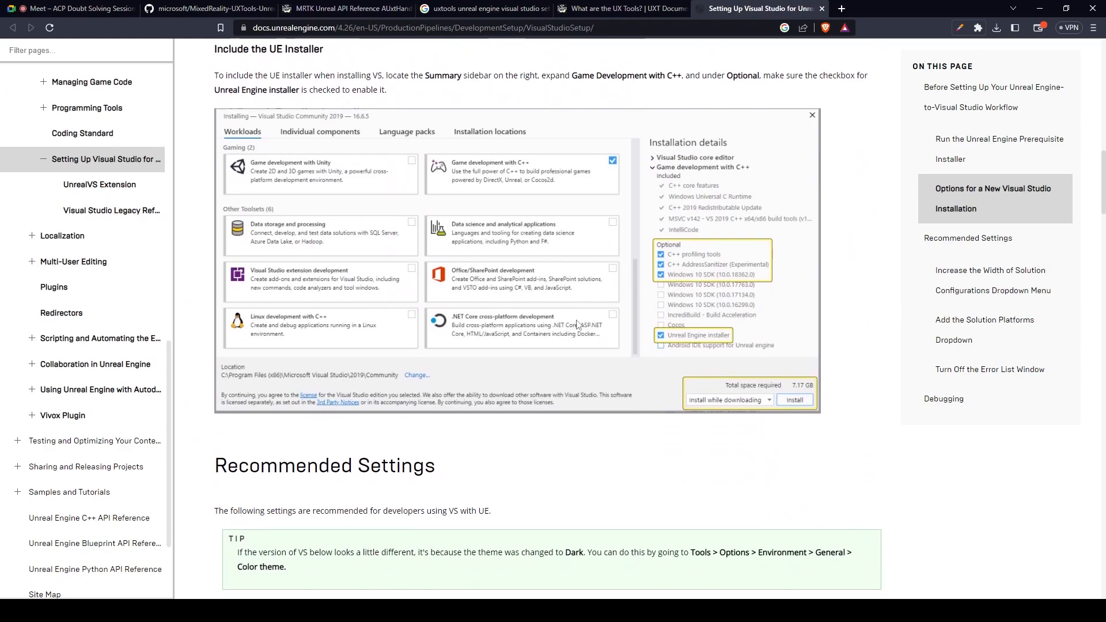
scroll(578, 324, up, 2)
click(617, 8)
scroll(526, 363, down, 7)
scroll(527, 361, up, 7)
click(451, 5)
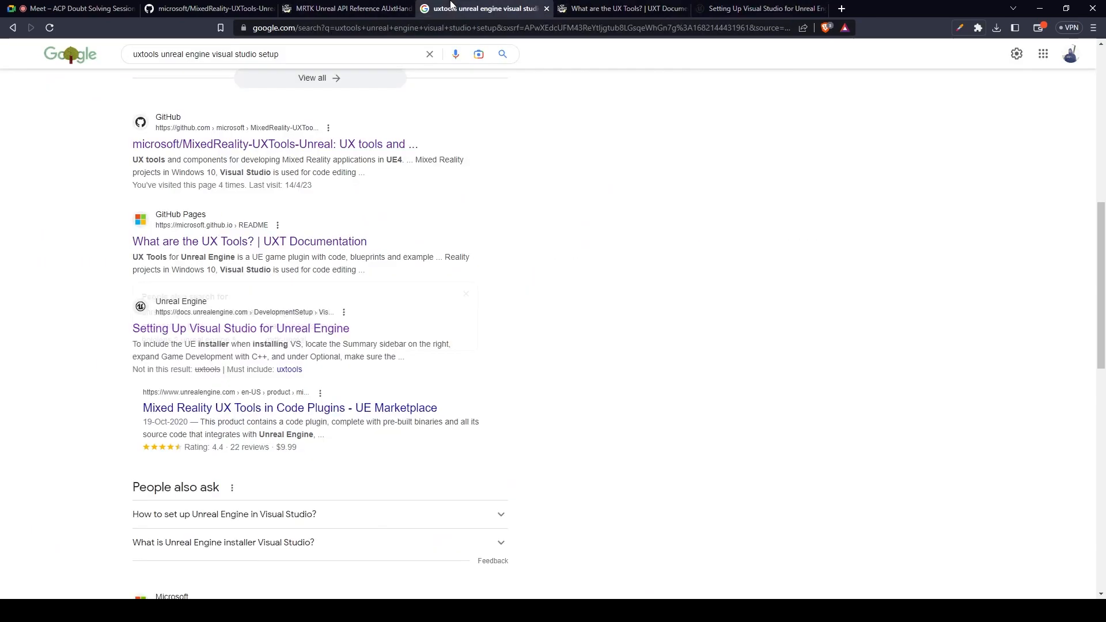
click(781, 6)
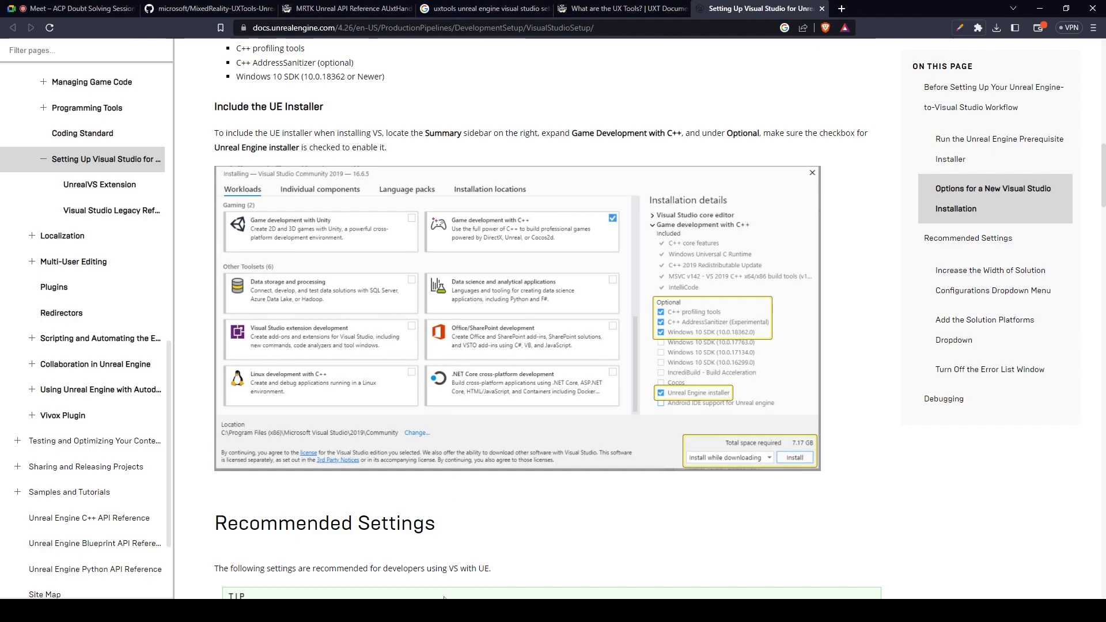
Return to the Visual Studio Installer, review the workloads, and search the individual components for "windows" to check the available SDKs
key(alt+Tab)
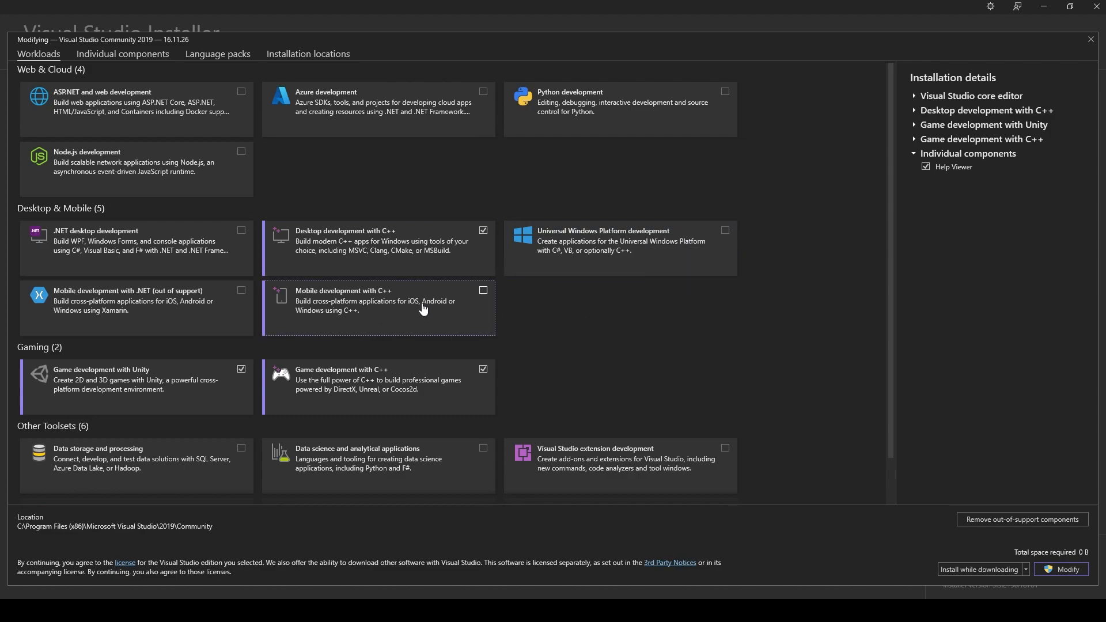
scroll(421, 317, down, 1)
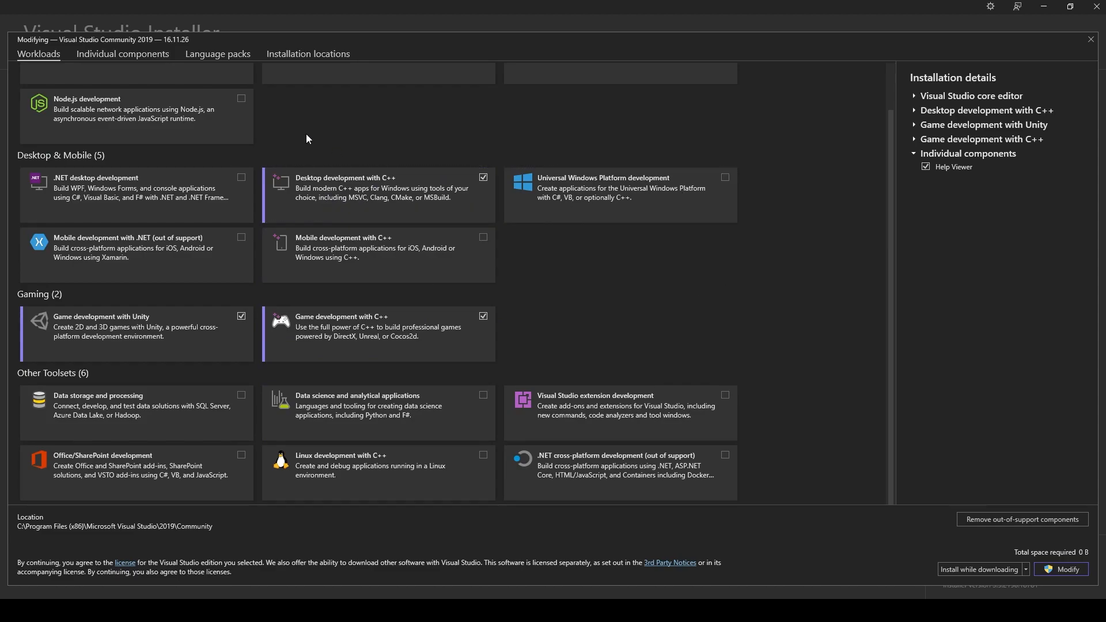
click(153, 57)
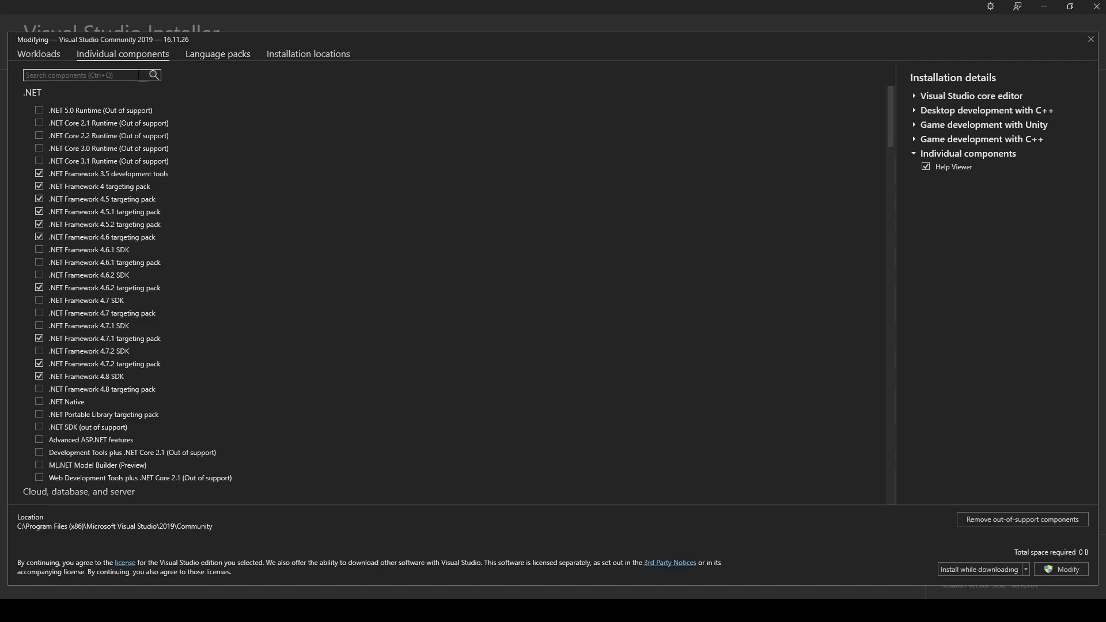
click(114, 73)
text(windows)
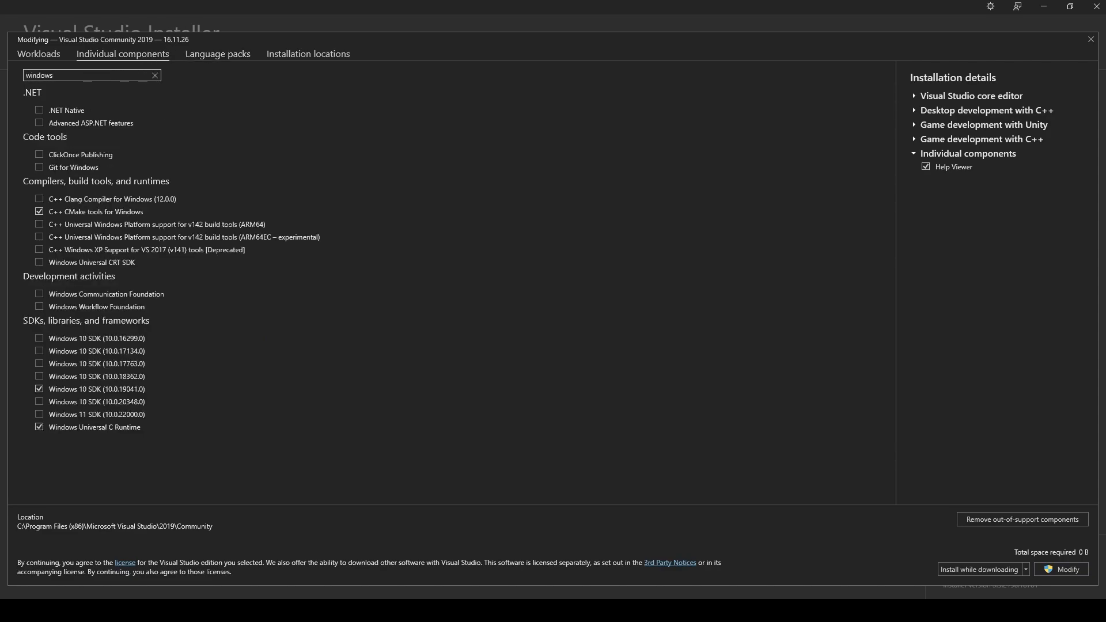
key(ctrl+a)
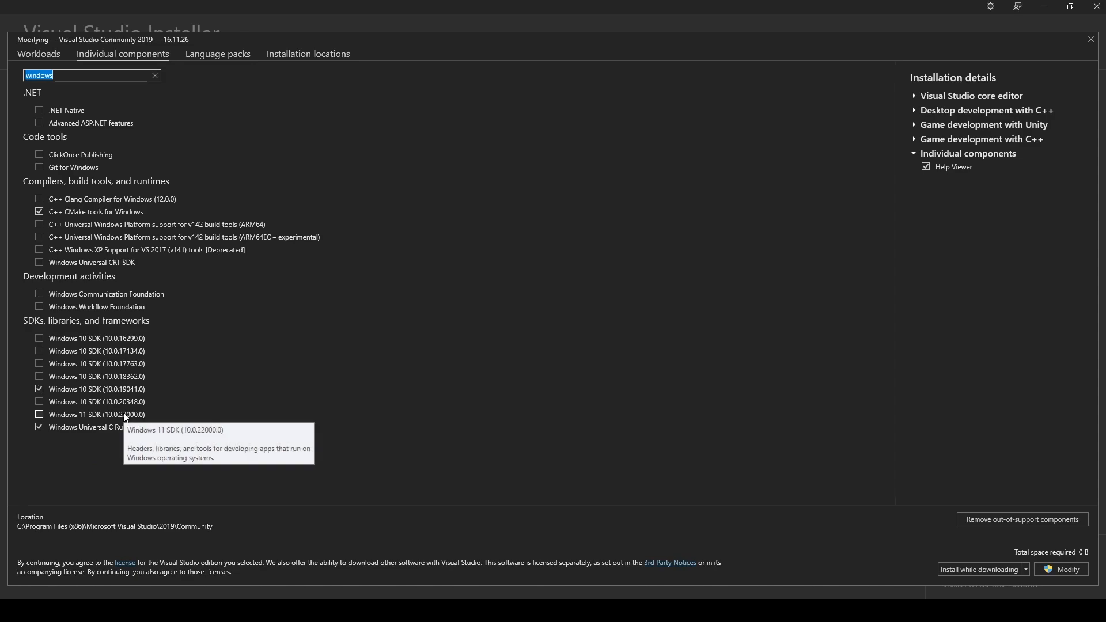
Clear the search of the individual components and return to the overview of Visual Studio workloads
click(155, 75)
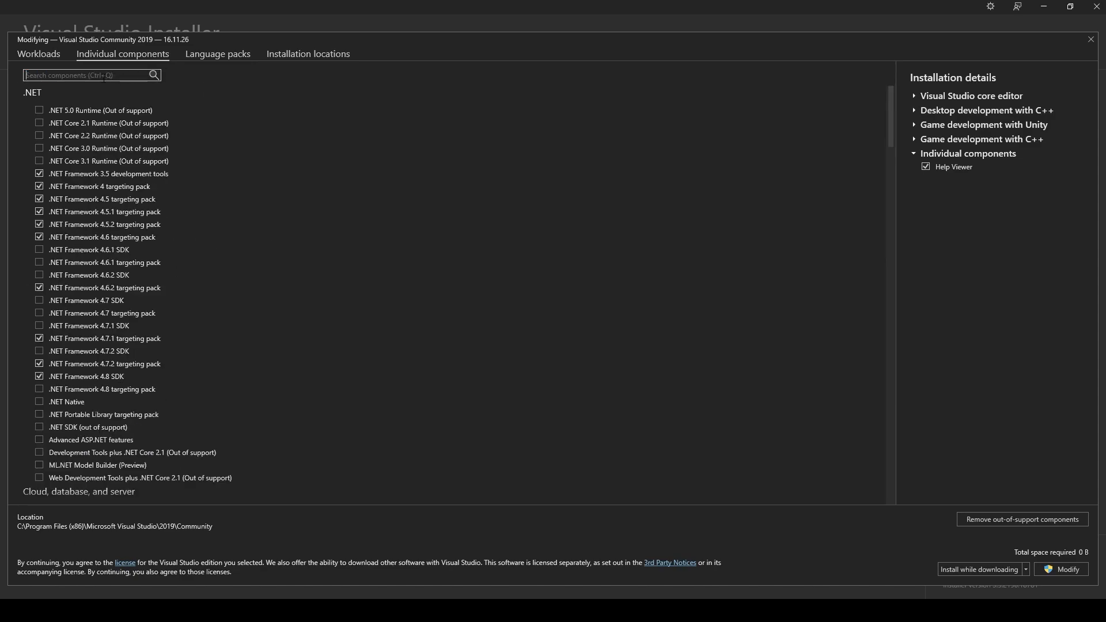
click(51, 53)
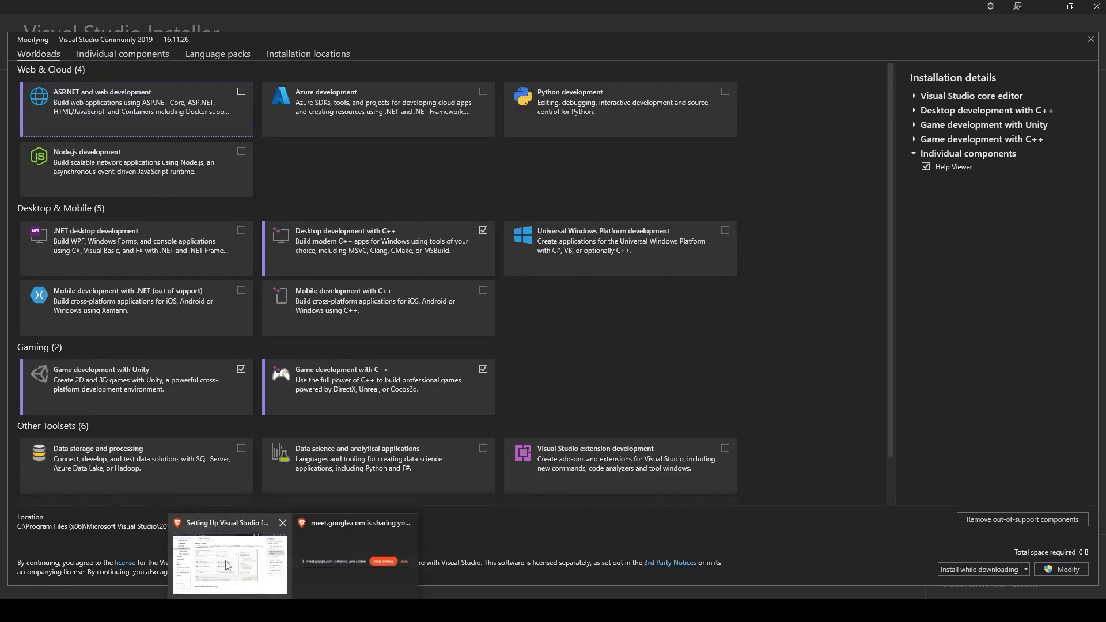
Switch to the Brave browser and search Google in a new tab for ".net core runtime for unreal engine 5"
click(260, 571)
key(ctrl+t)
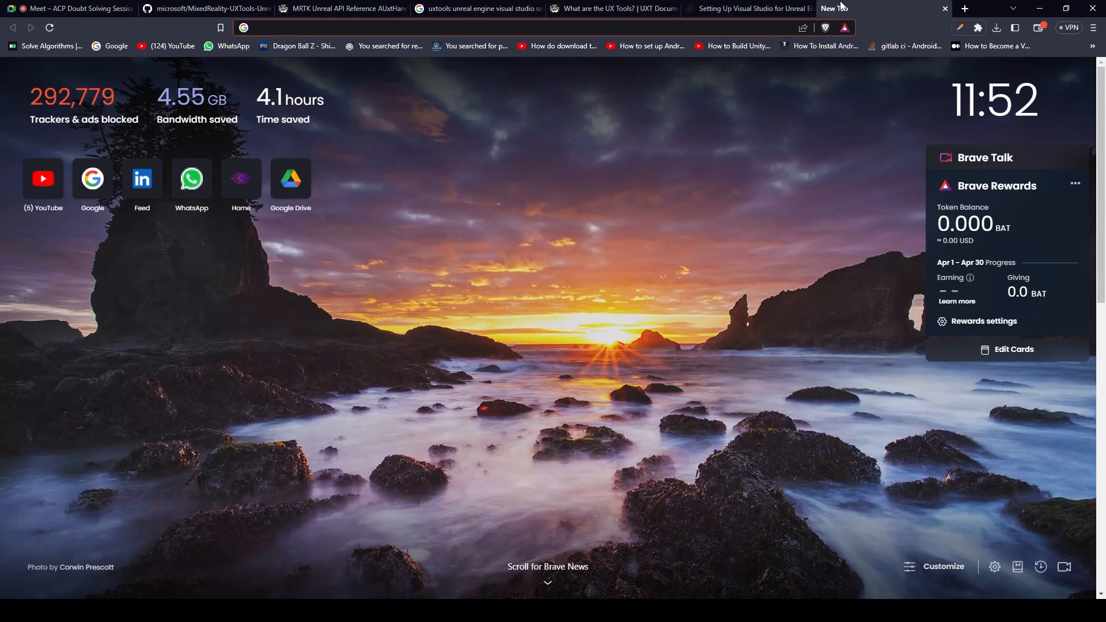
text(.net)
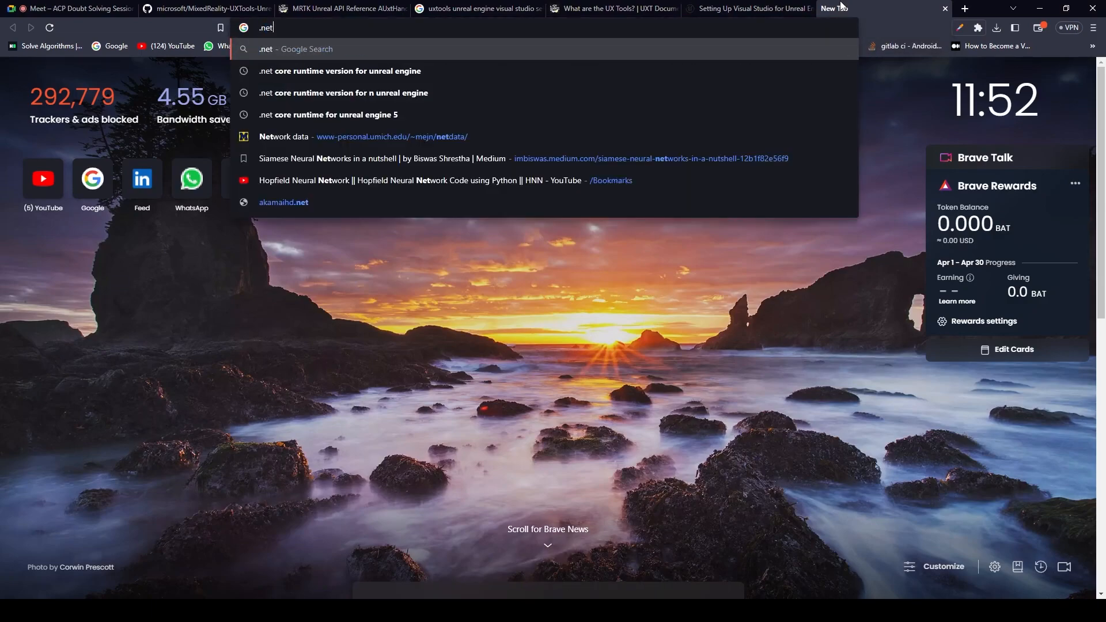
key(Down)
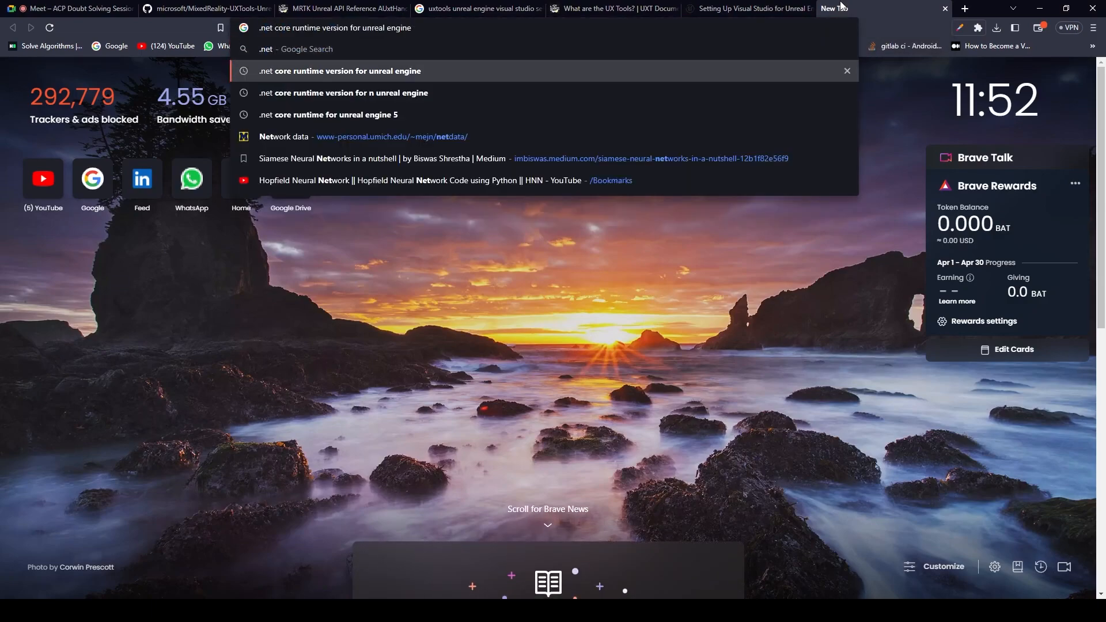
key(Down)
key(Down)
key(Return)
Open the forum result "Missing hostfxr.dll (.NET Core Runtime) When Creating a UE5 Project" in a new tab and read its replies for the required SDK version
middle_click(288, 164)
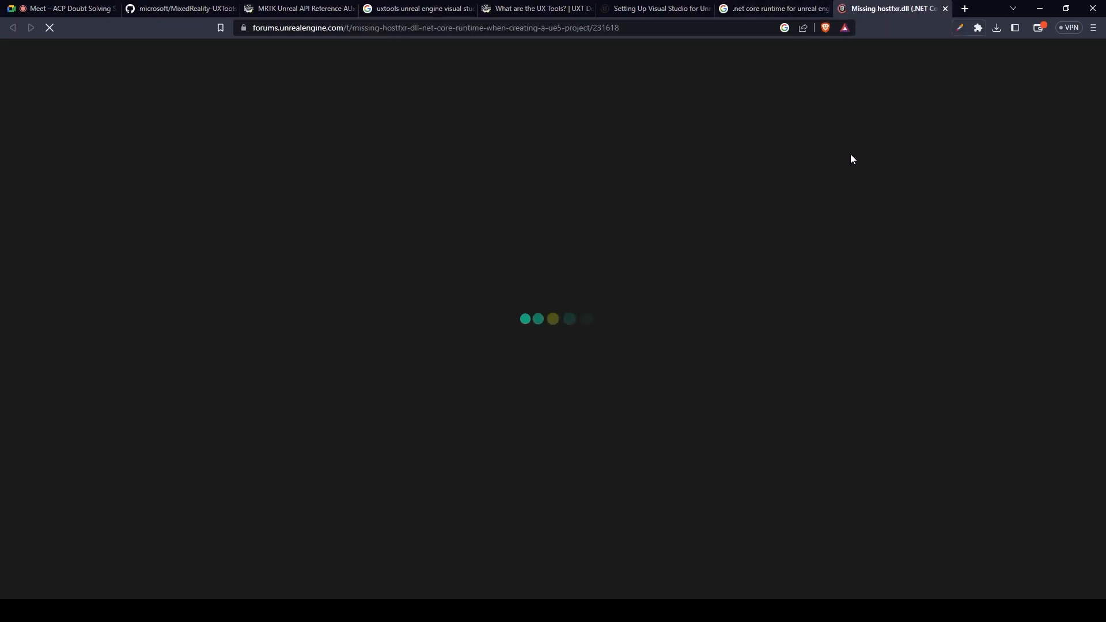
scroll(850, 153, down, 6)
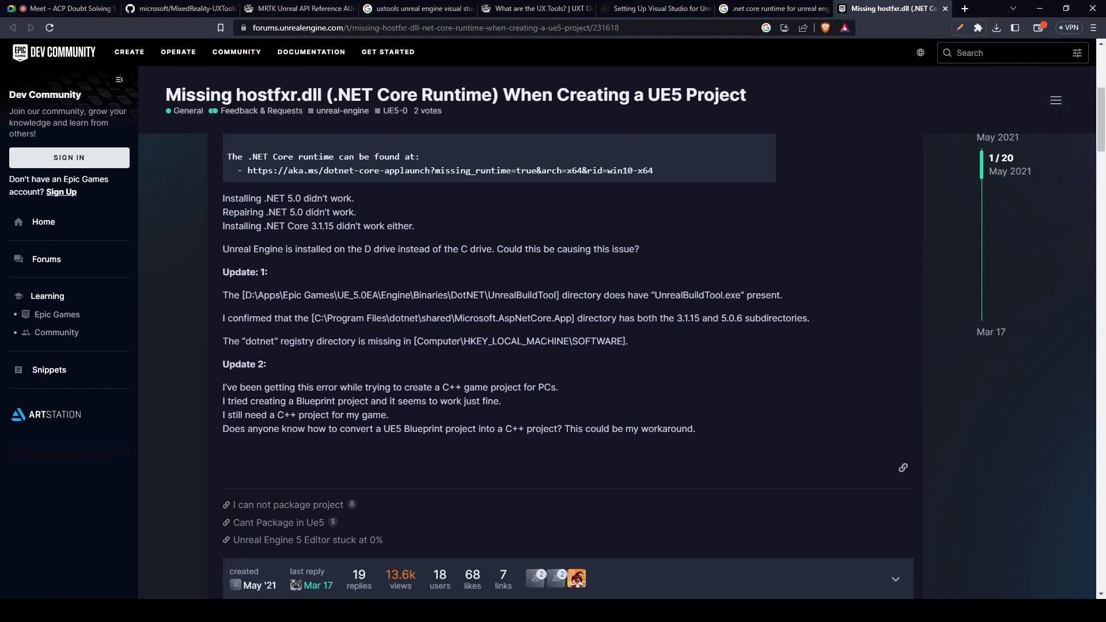
scroll(545, 342, down, 13)
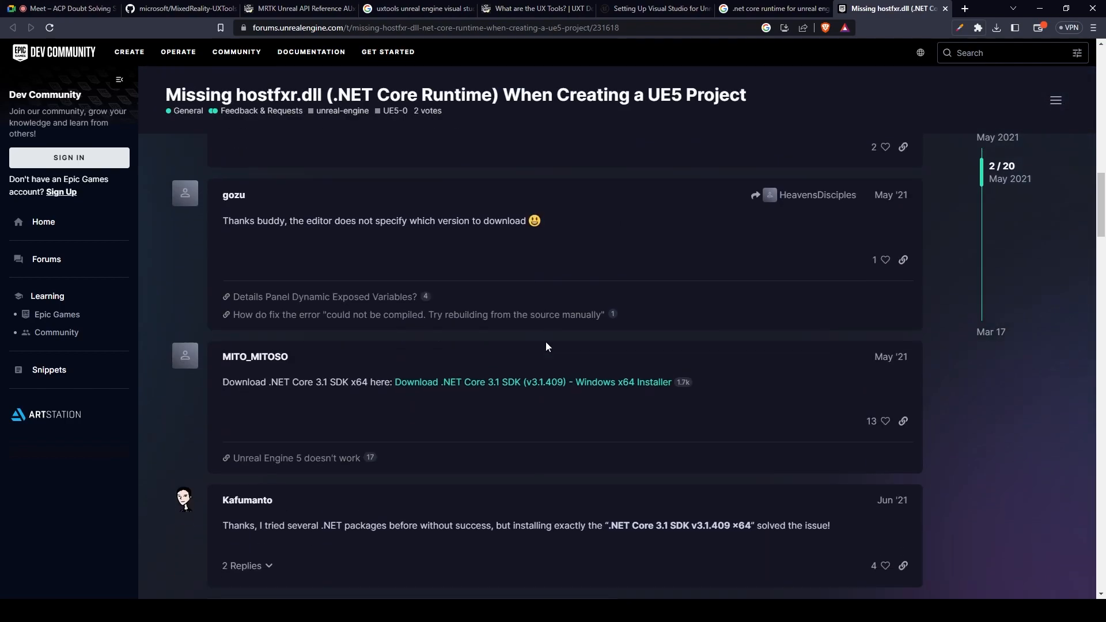
click(771, 8)
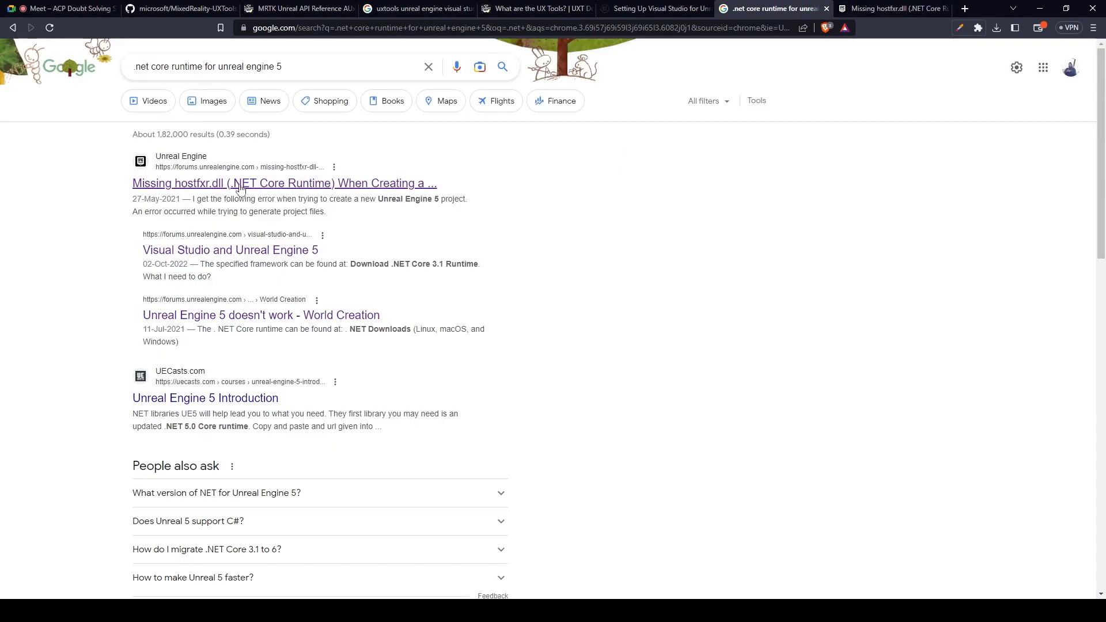
click(894, 7)
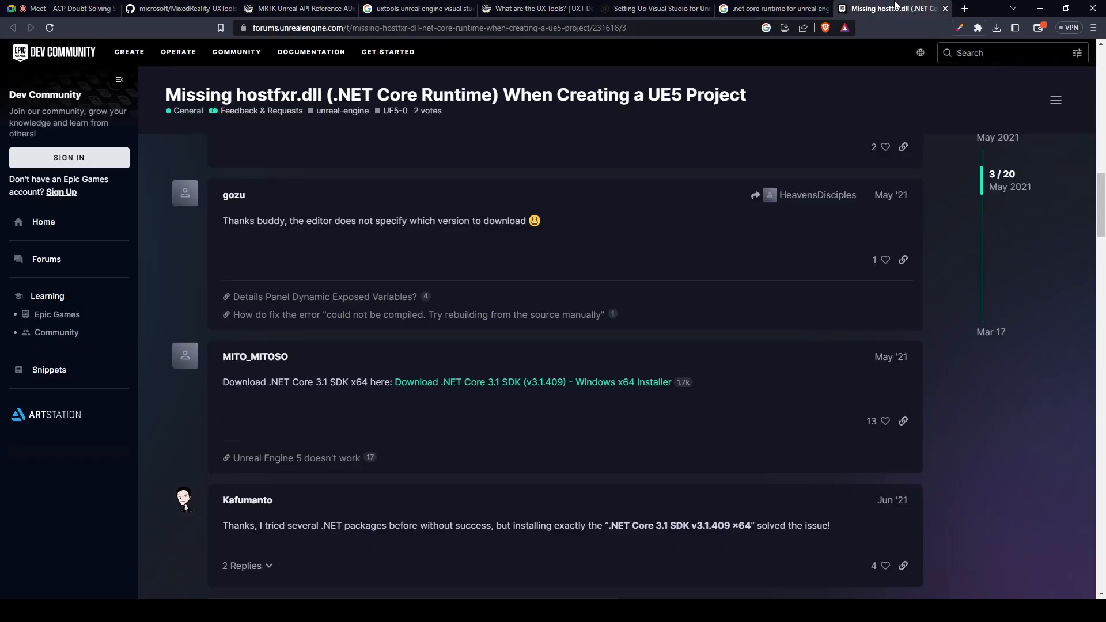
Open the linked download page for the .NET Core 3.1 SDK (v3.1.409) Windows x64 Installer and cancel saving the file
middle_click(421, 390)
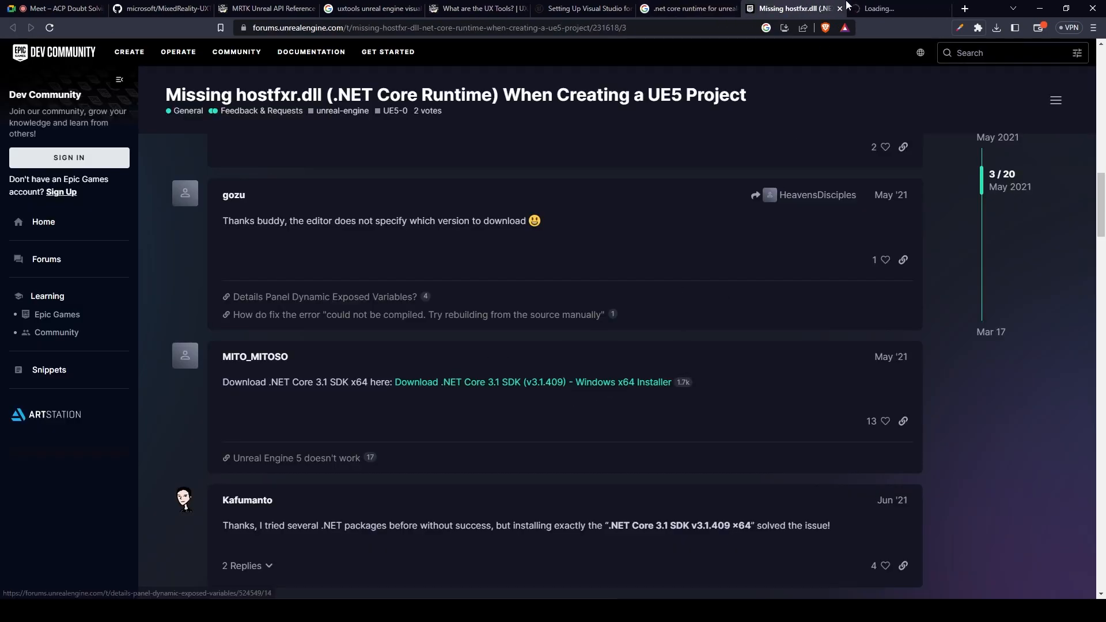
click(859, 7)
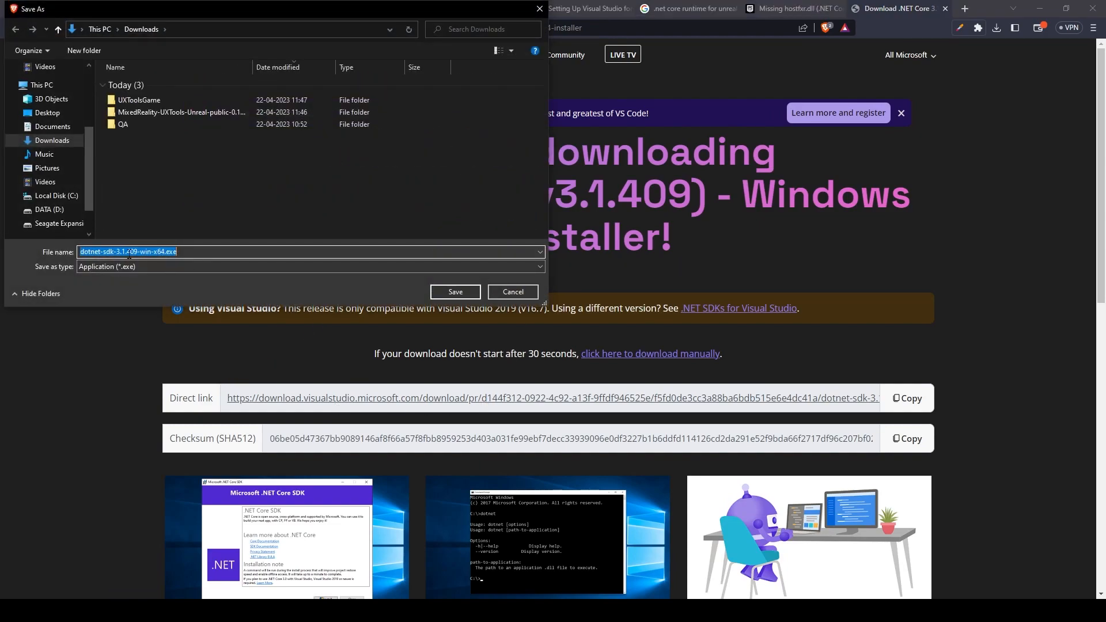
click(527, 291)
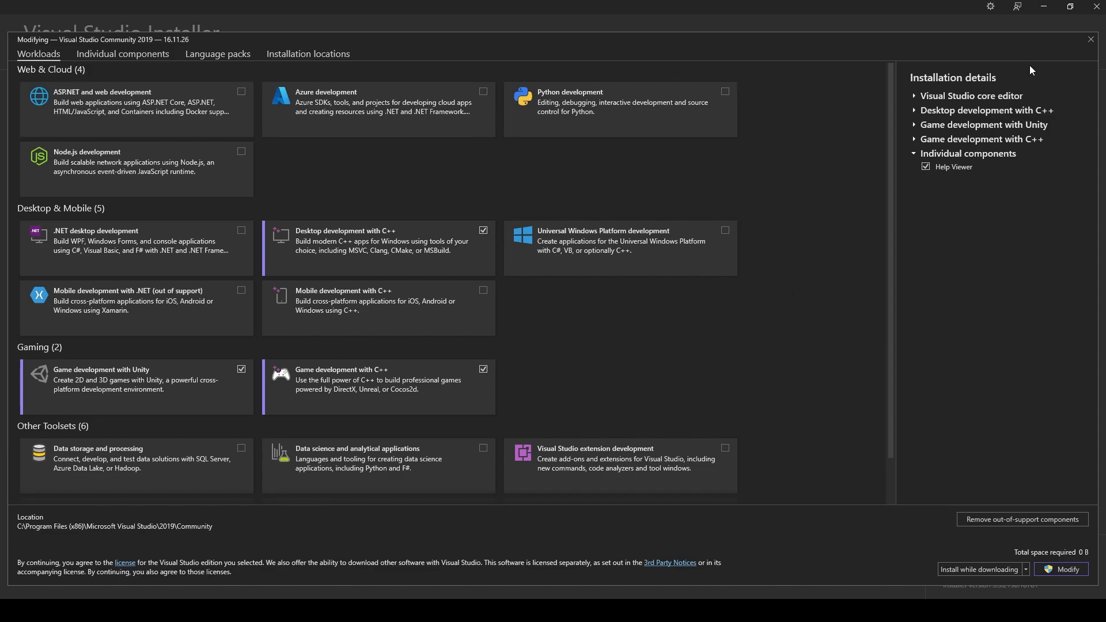
Close the Visual Studio Installer's modification window without applying changes and select the Live Coding build error in Visual Studio's error list
click(1091, 39)
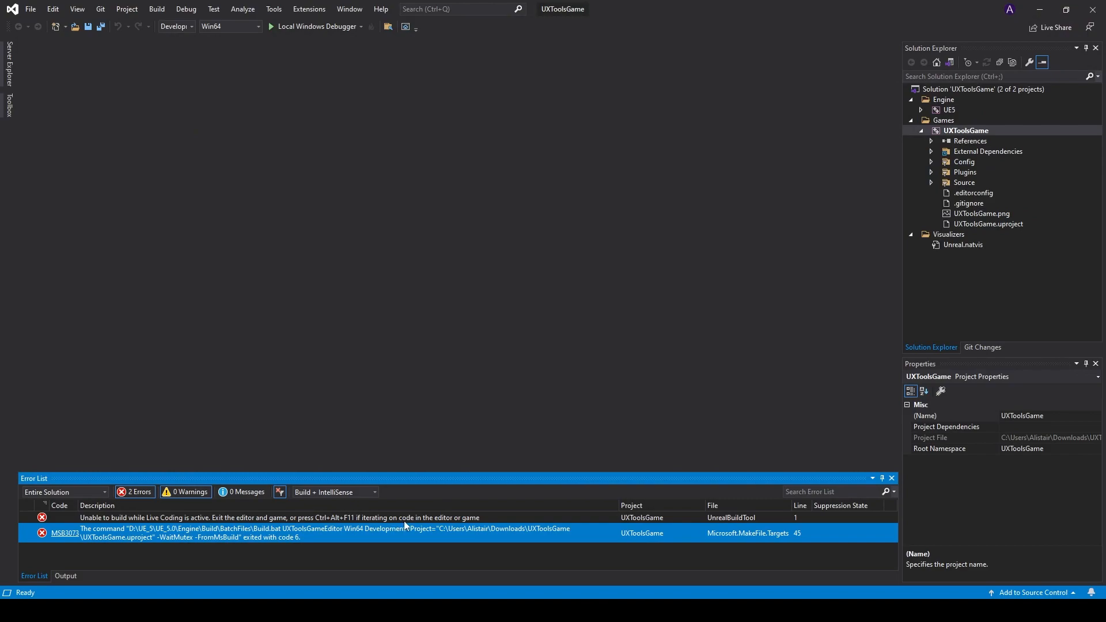
click(230, 513)
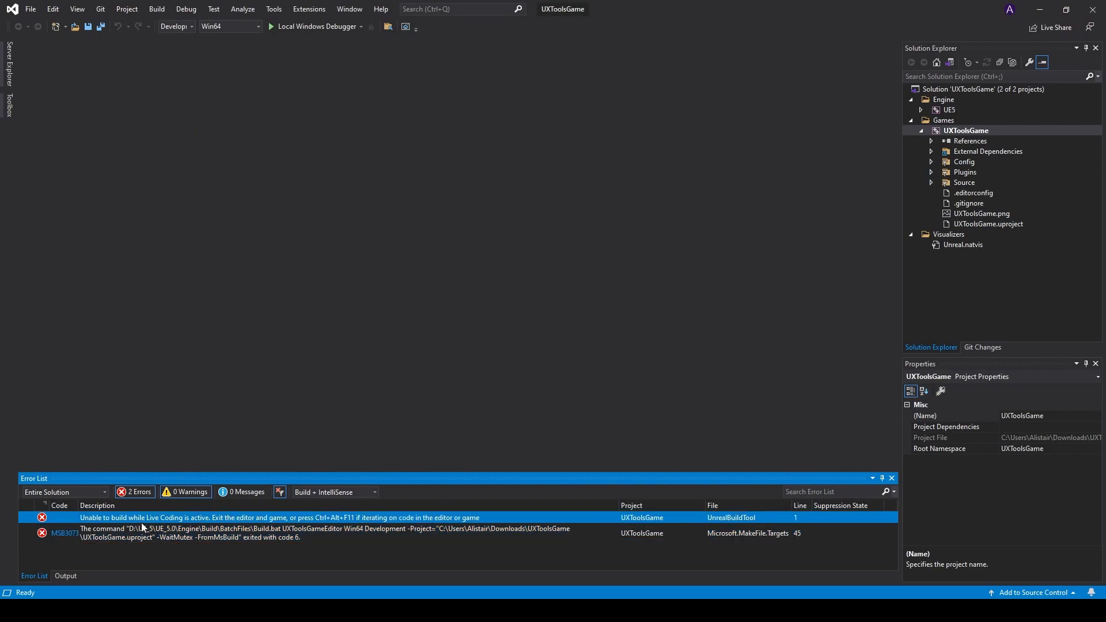